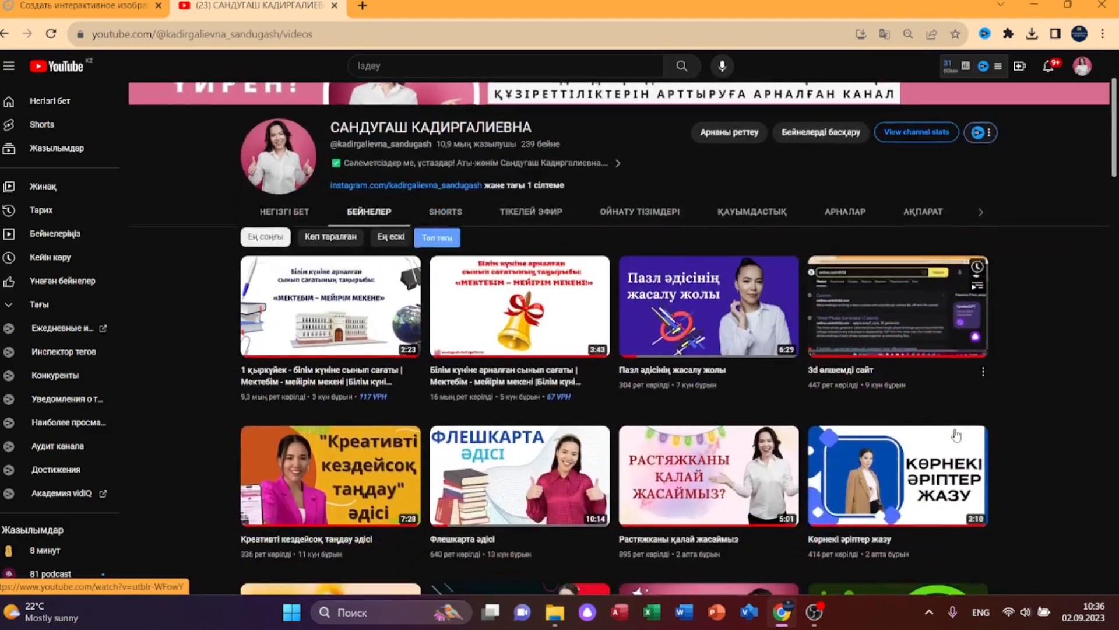
{"action": "scroll", "coordinate": [962, 442], "scroll_direction": "down", "scroll_amount": 14}
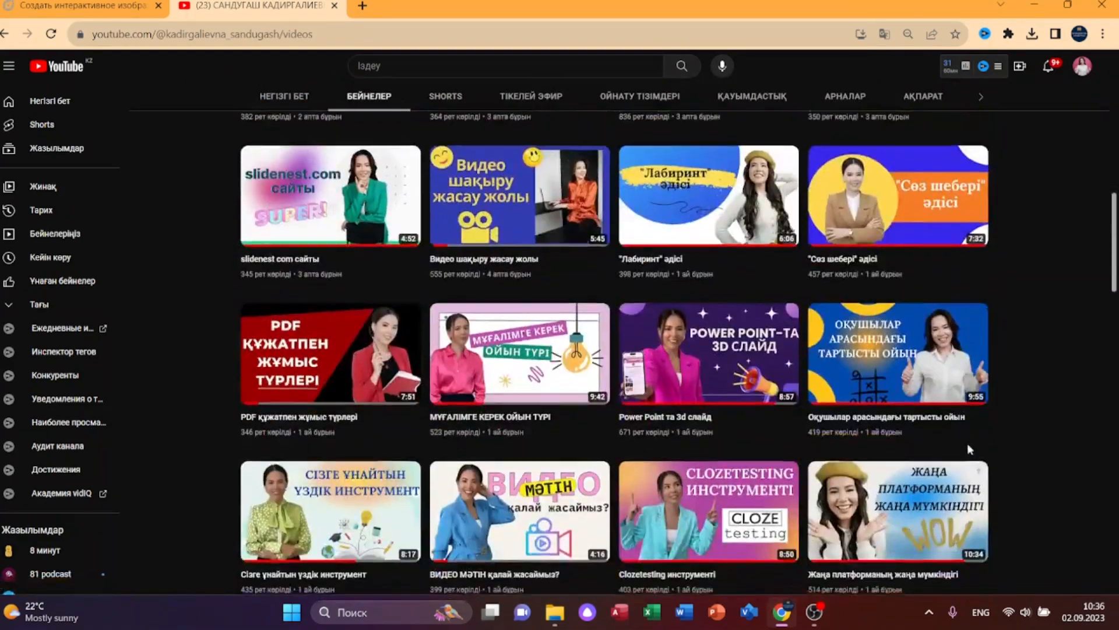
{"action": "scroll", "coordinate": [968, 446], "scroll_direction": "down", "scroll_amount": 8}
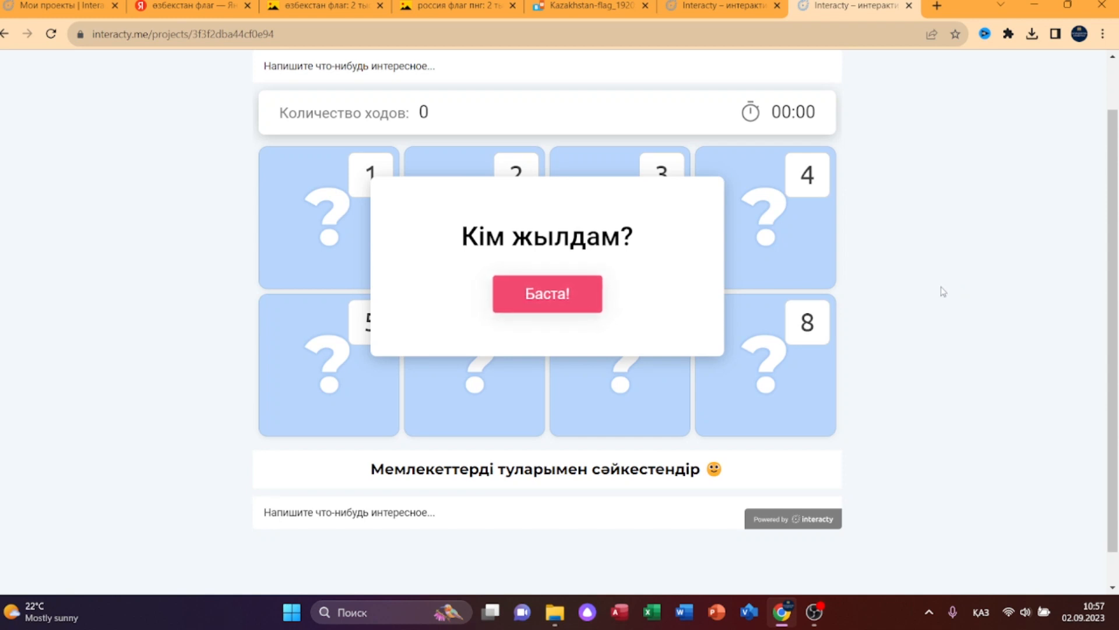
- Start the "Кім жылдам?" memory game and match Қазақстан, Ресей, Өзбекстан and Қытай with their flags
{"action": "left_click", "coordinate": [570, 299]}
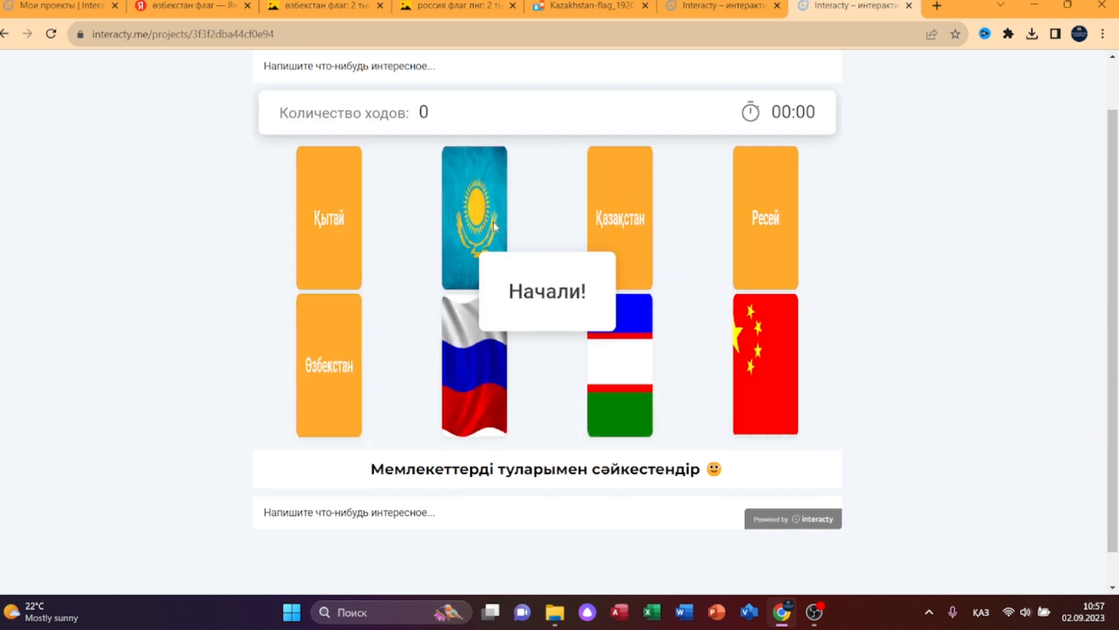
{"action": "left_click", "coordinate": [632, 216]}
{"action": "left_click", "coordinate": [470, 220]}
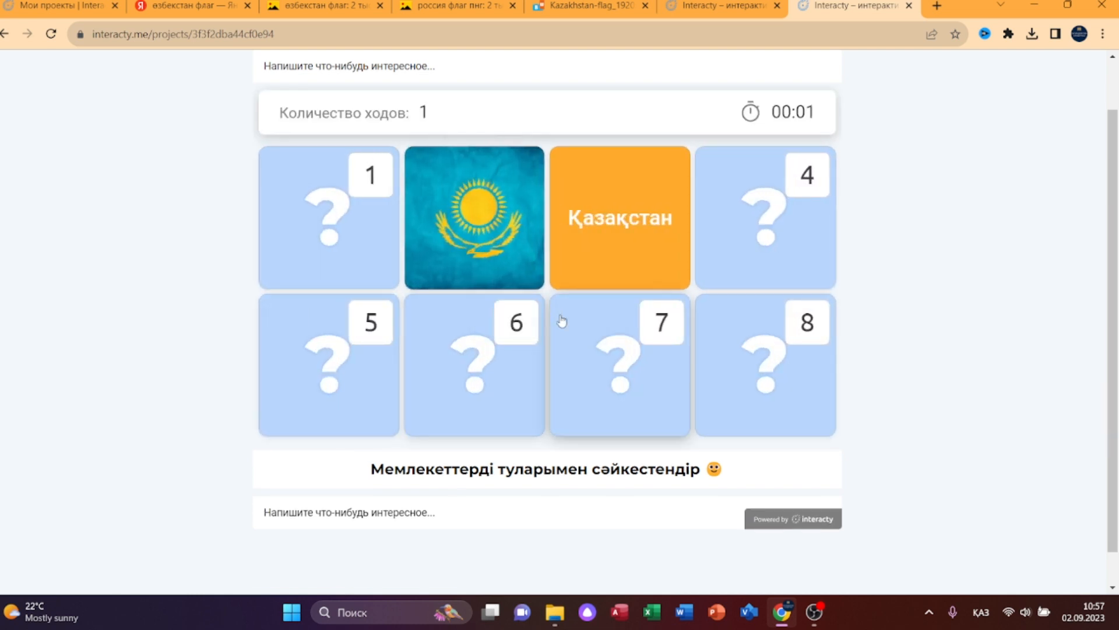
{"action": "left_click", "coordinate": [747, 229]}
{"action": "left_click", "coordinate": [375, 376]}
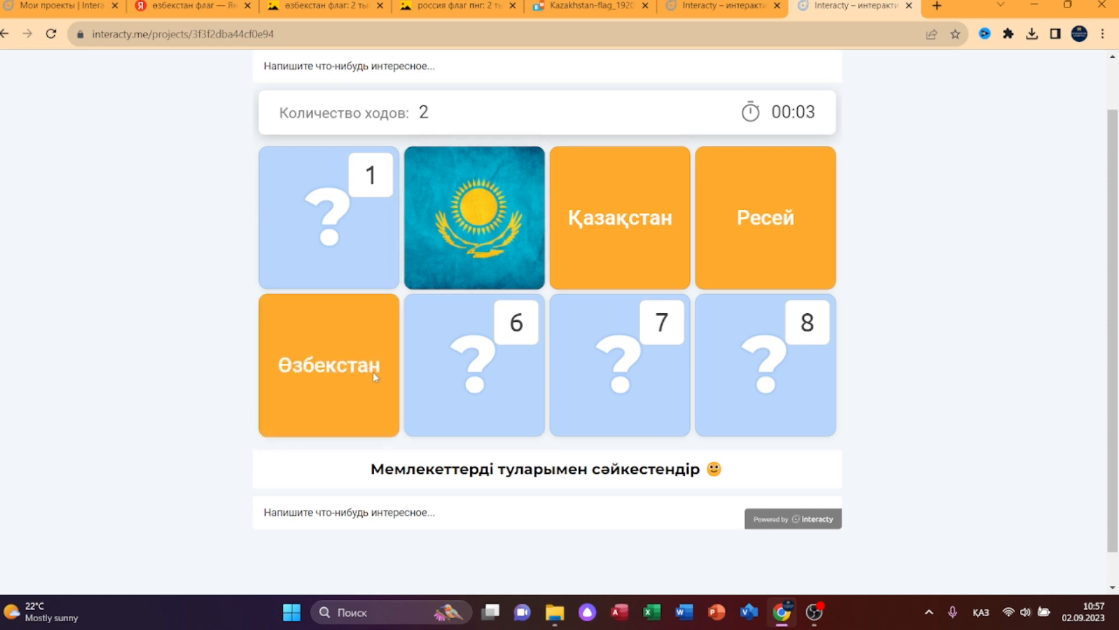
{"action": "left_click", "coordinate": [474, 364]}
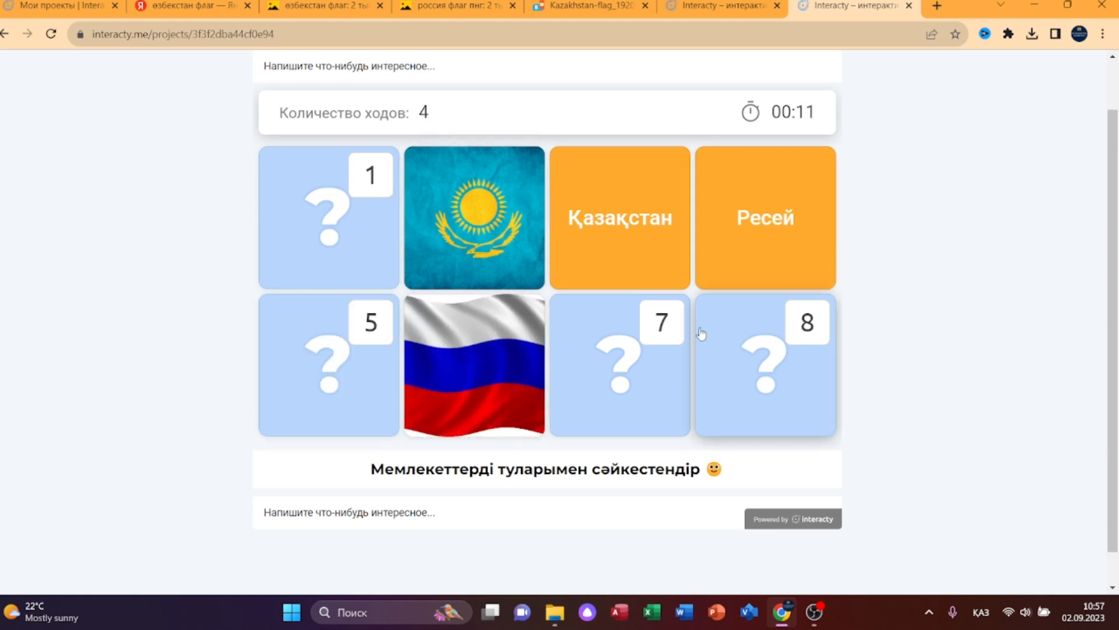
{"action": "left_click", "coordinate": [329, 364]}
{"action": "left_click", "coordinate": [619, 365]}
{"action": "left_click", "coordinate": [329, 218]}
{"action": "left_click", "coordinate": [765, 365]}
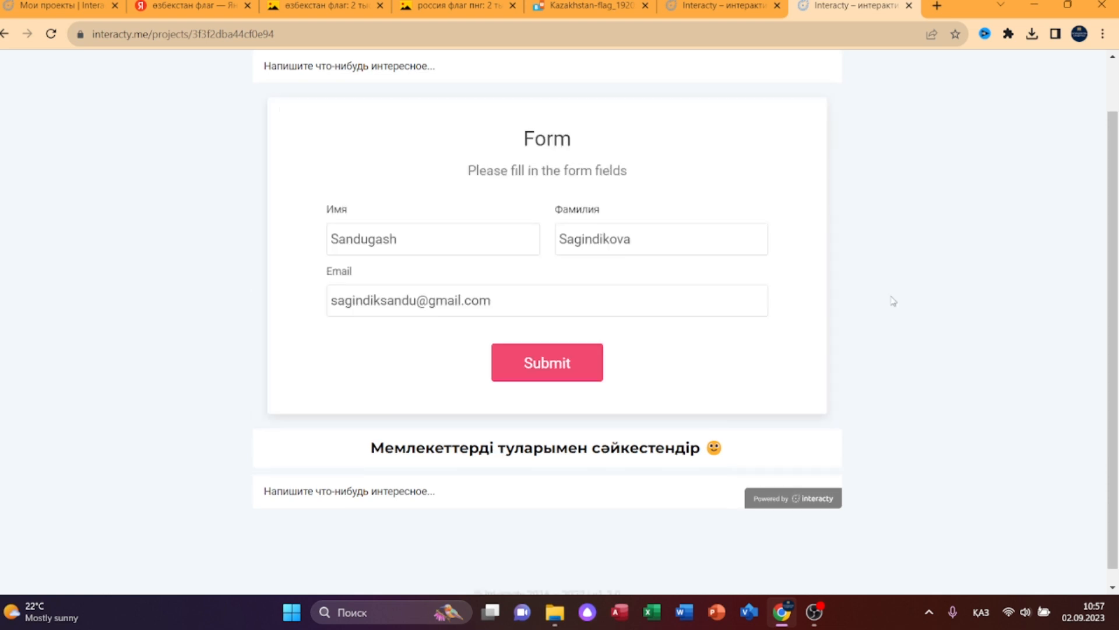
{"action": "scroll", "coordinate": [784, 348], "scroll_direction": "down", "scroll_amount": 3}
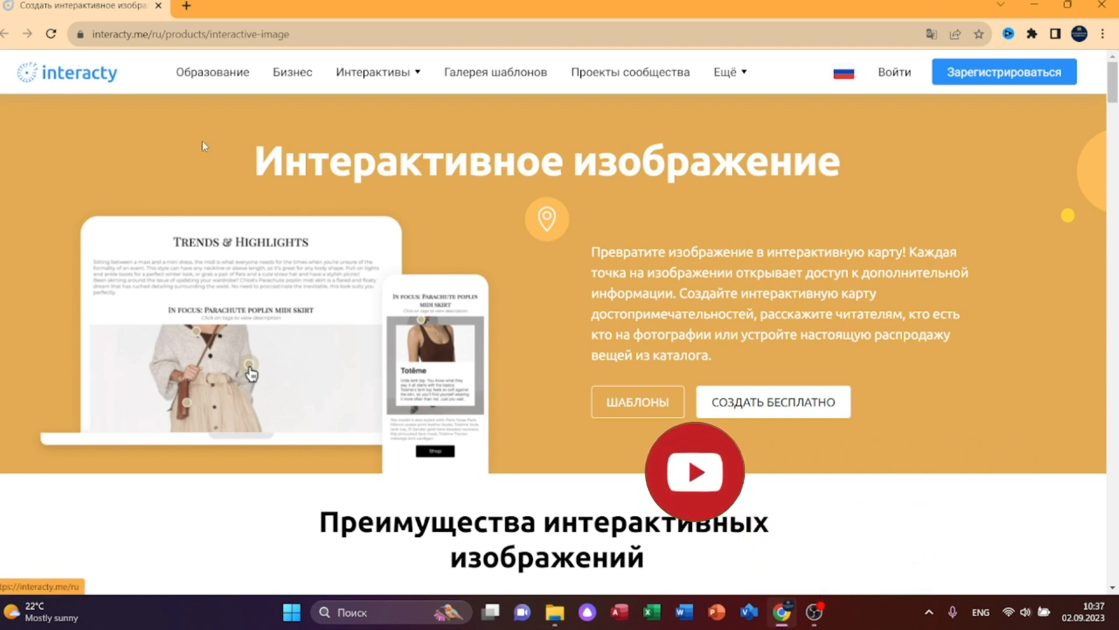
- Examine the interactive image product page, including its explainer video section, templates and features
{"action": "scroll", "coordinate": [898, 335], "scroll_direction": "down", "scroll_amount": 5}
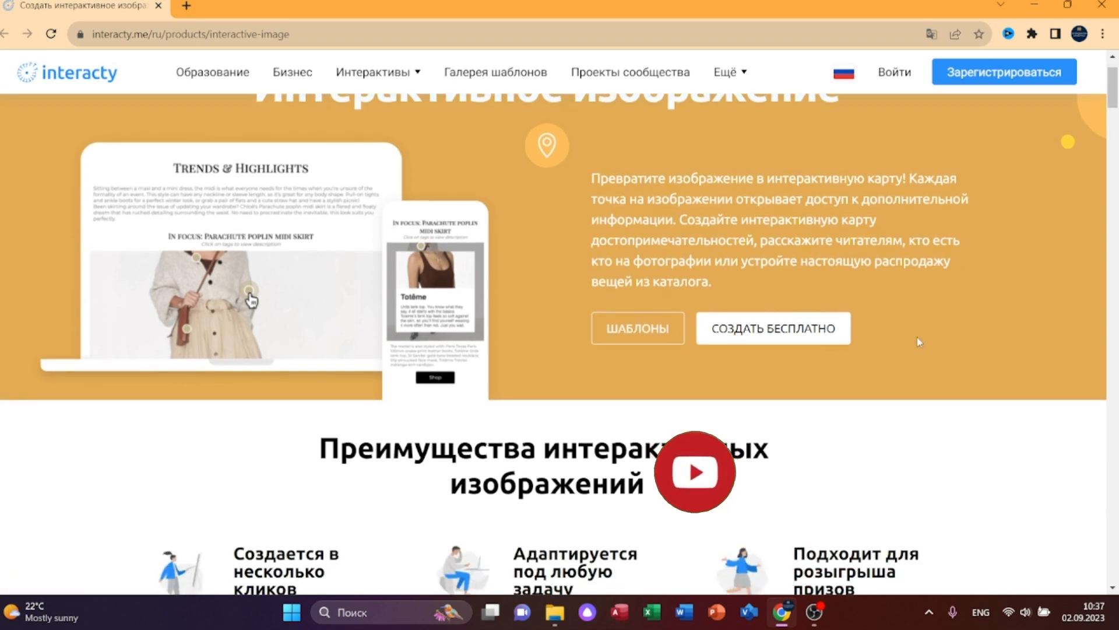
{"action": "scroll", "coordinate": [920, 343], "scroll_direction": "down", "scroll_amount": 8}
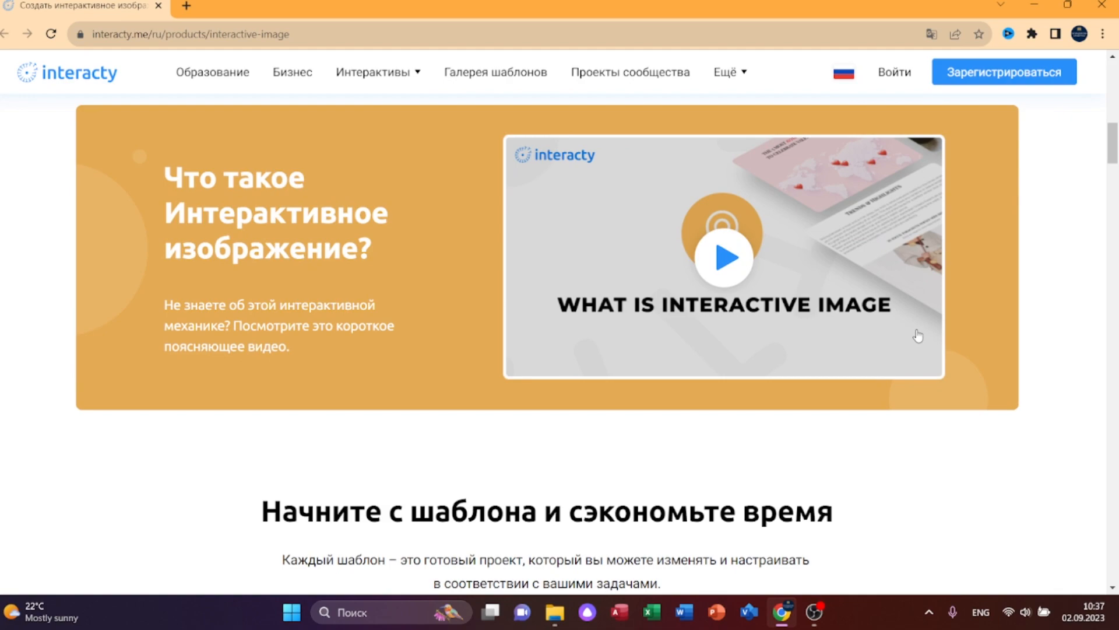
{"action": "scroll", "coordinate": [918, 337], "scroll_direction": "down", "scroll_amount": 8}
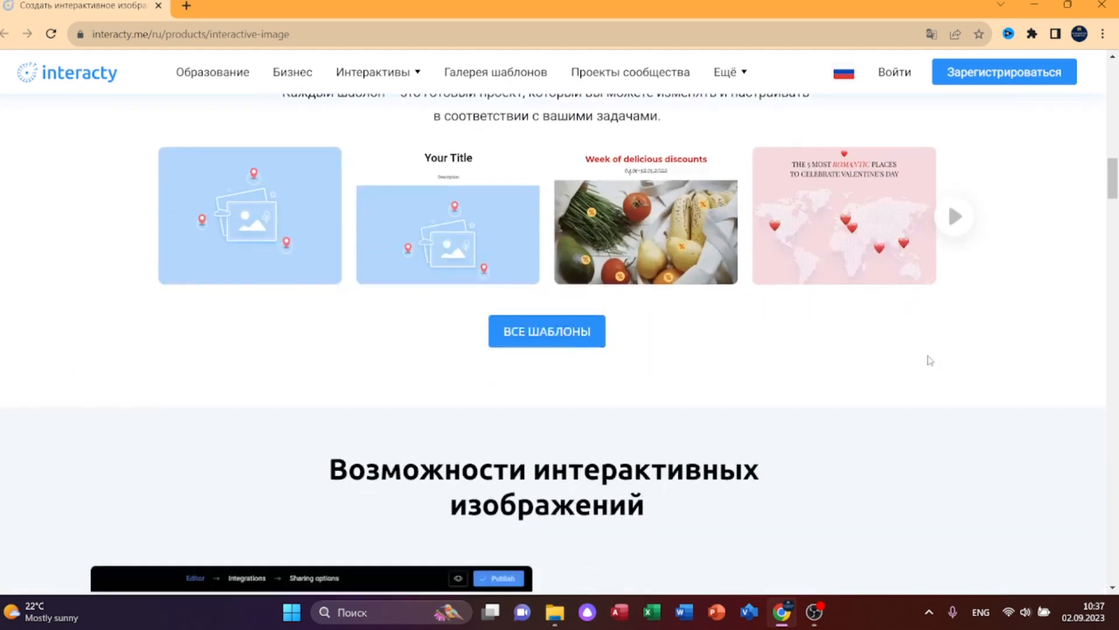
{"action": "scroll", "coordinate": [929, 361], "scroll_direction": "down", "scroll_amount": 10}
{"action": "scroll", "coordinate": [931, 370], "scroll_direction": "up", "scroll_amount": 14}
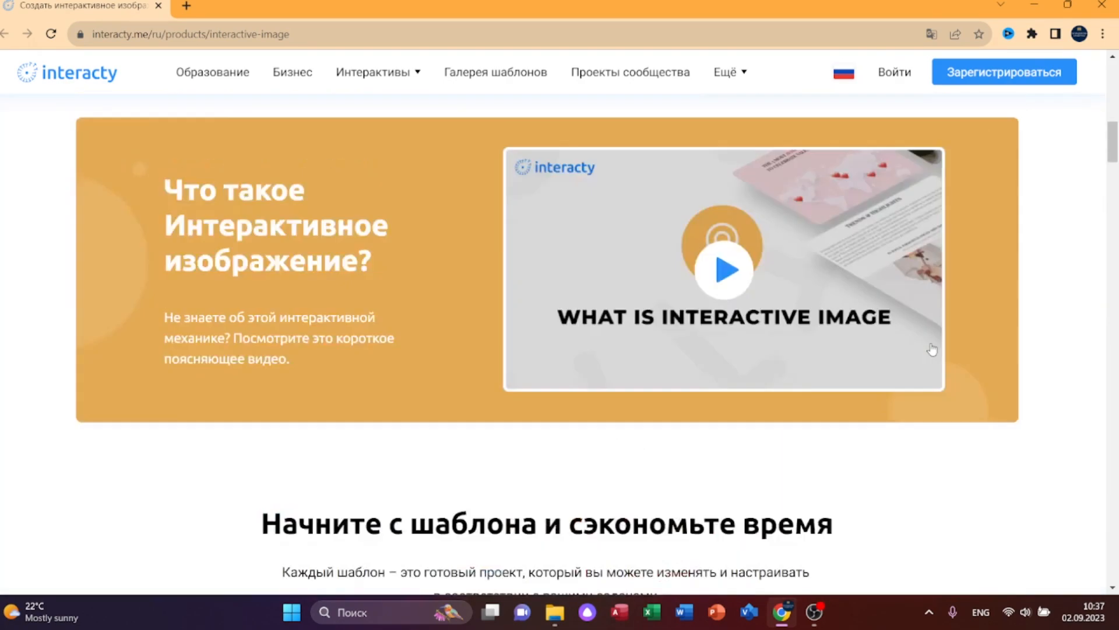
{"action": "scroll", "coordinate": [931, 349], "scroll_direction": "up", "scroll_amount": 12}
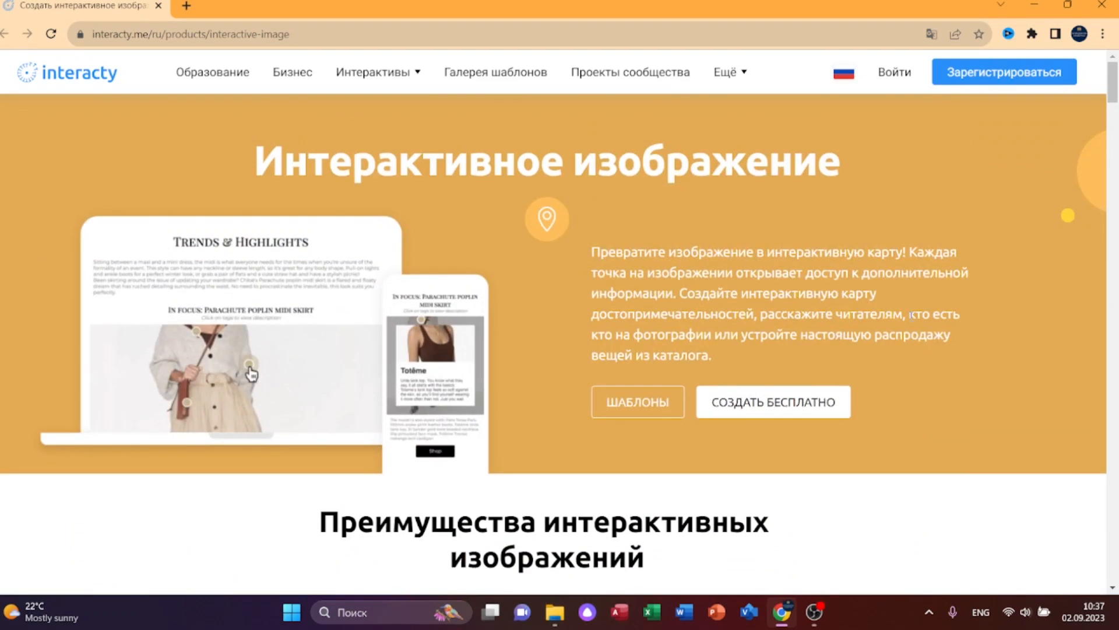
- Register for a free Interacty account by signing in with an existing Google account
{"action": "left_click", "coordinate": [982, 81]}
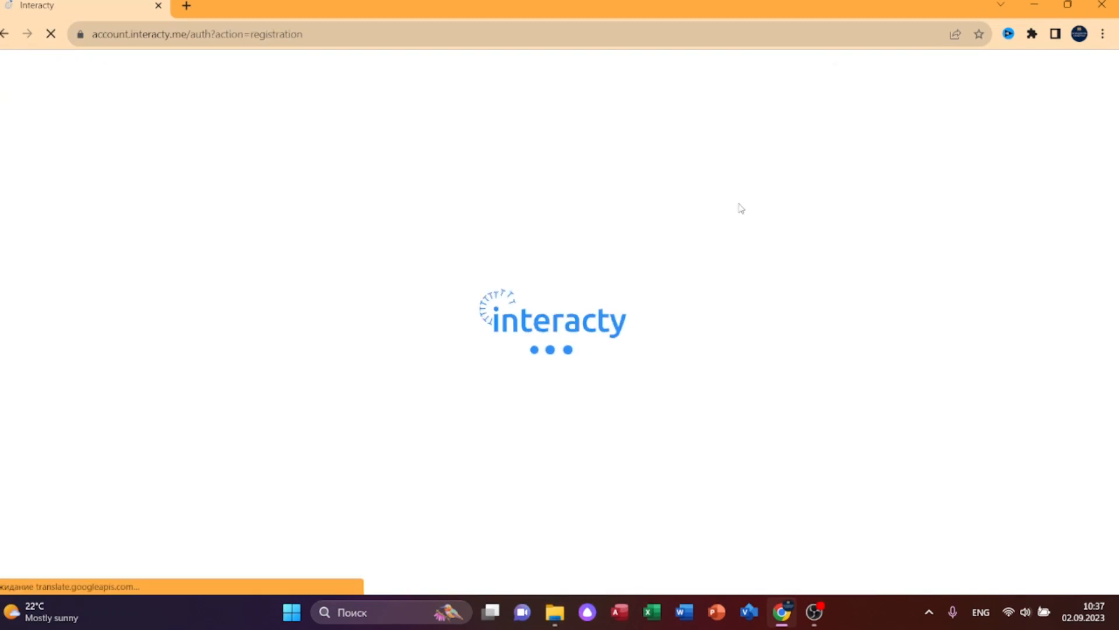
{"action": "left_click", "coordinate": [610, 291]}
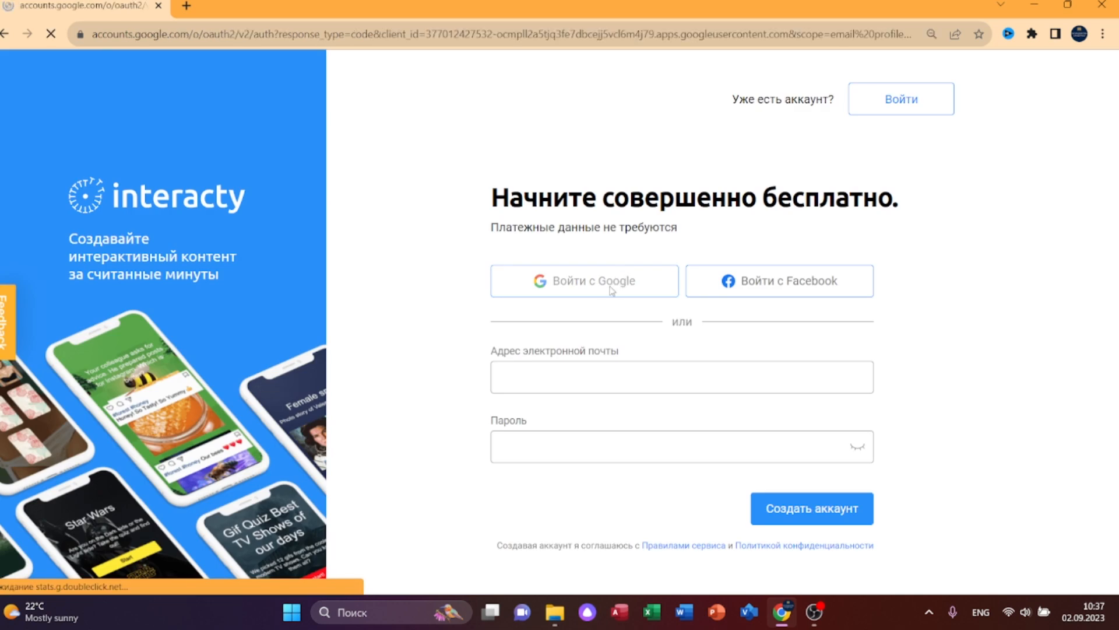
{"action": "left_click", "coordinate": [553, 288]}
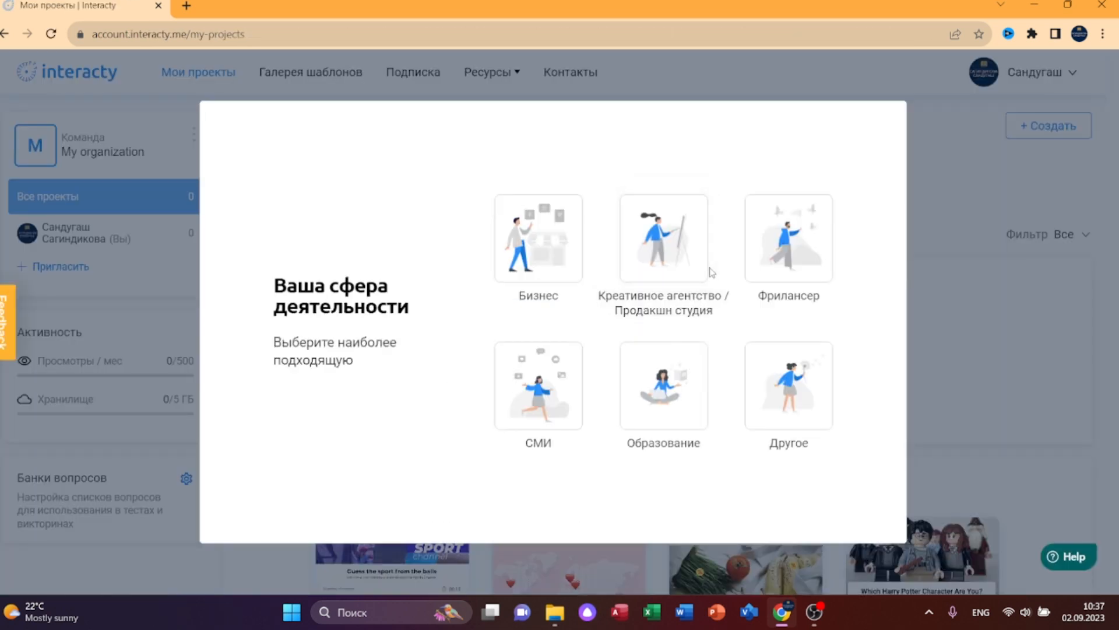
- Complete the onboarding with Образование as the field of activity and Учитель as the role, and dismiss the introduction
{"action": "left_click", "coordinate": [645, 393]}
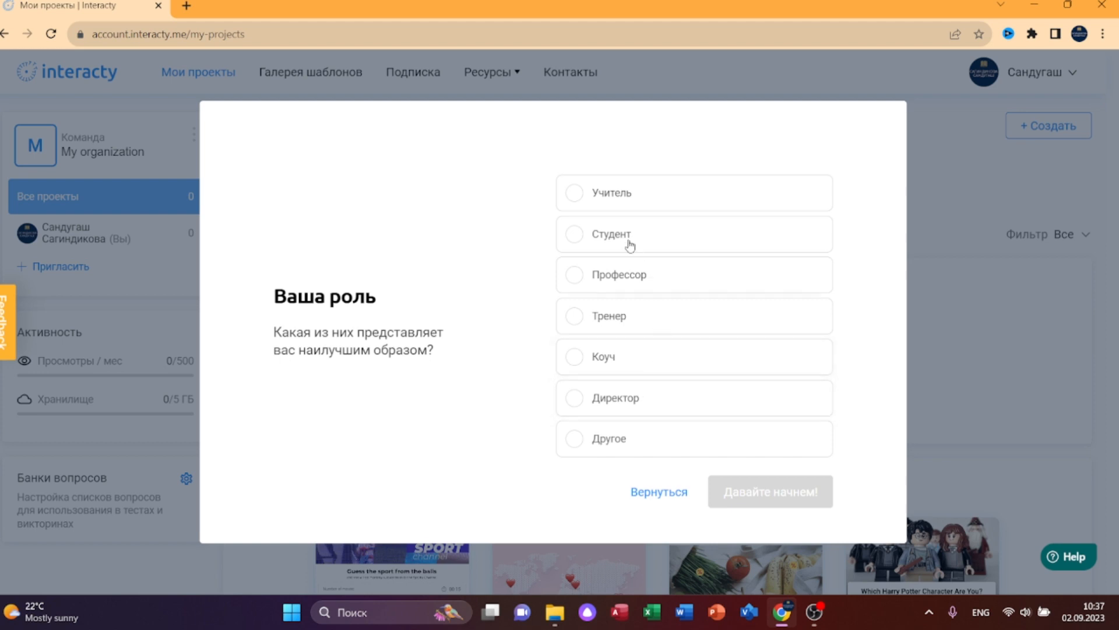
{"action": "left_click", "coordinate": [601, 193]}
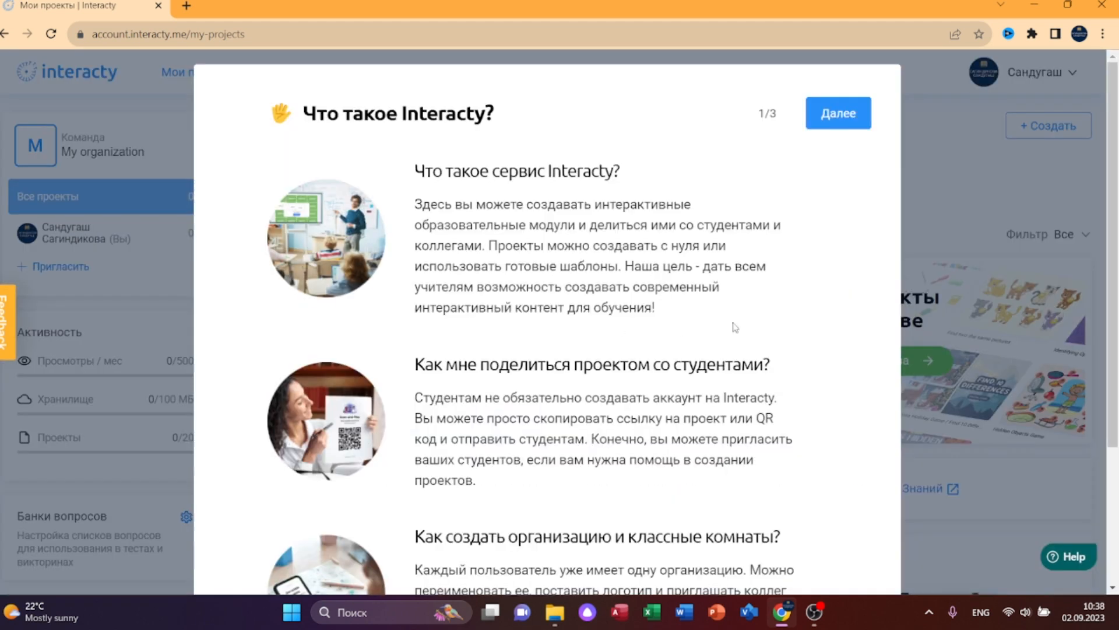
{"action": "left_click", "coordinate": [835, 115]}
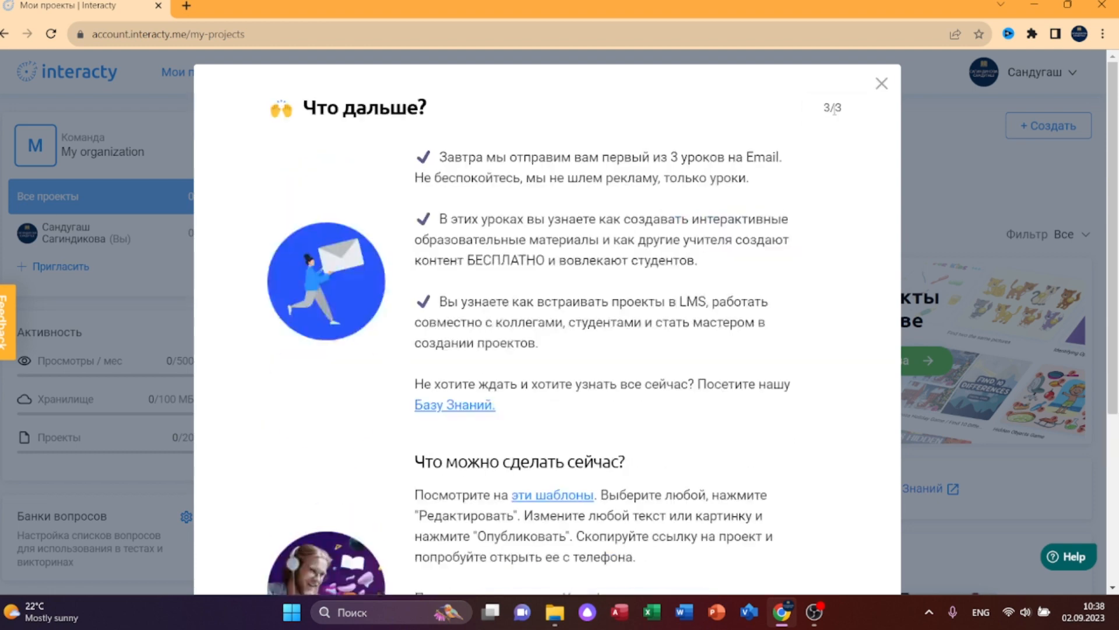
{"action": "left_click", "coordinate": [882, 82]}
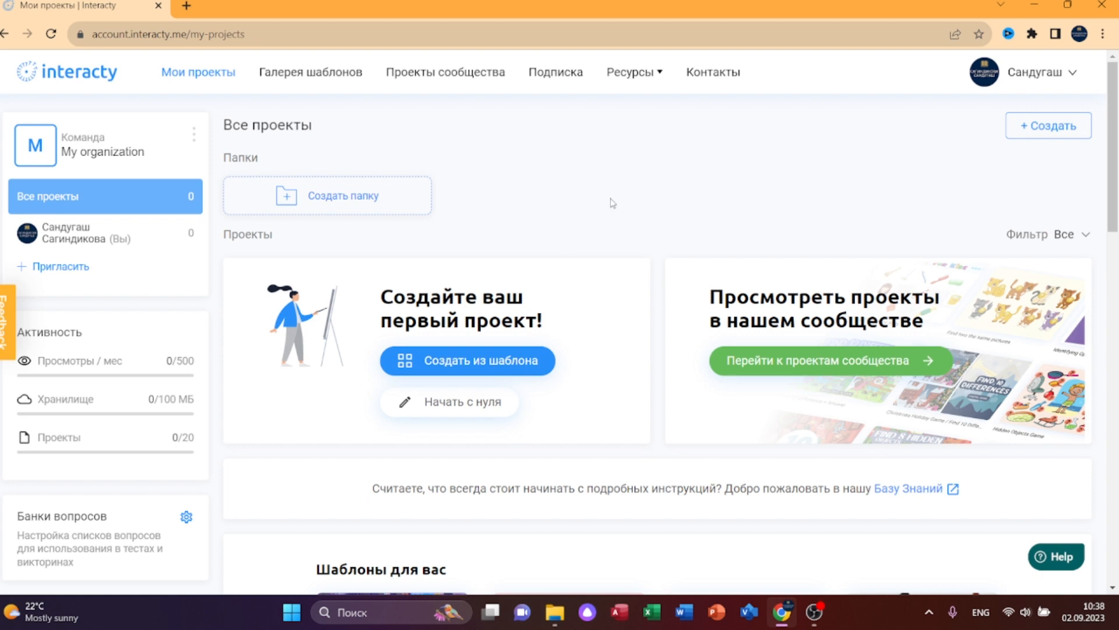
- Create a new project from scratch and dismiss the editor's publishing and autosave hints
{"action": "left_click", "coordinate": [1044, 127]}
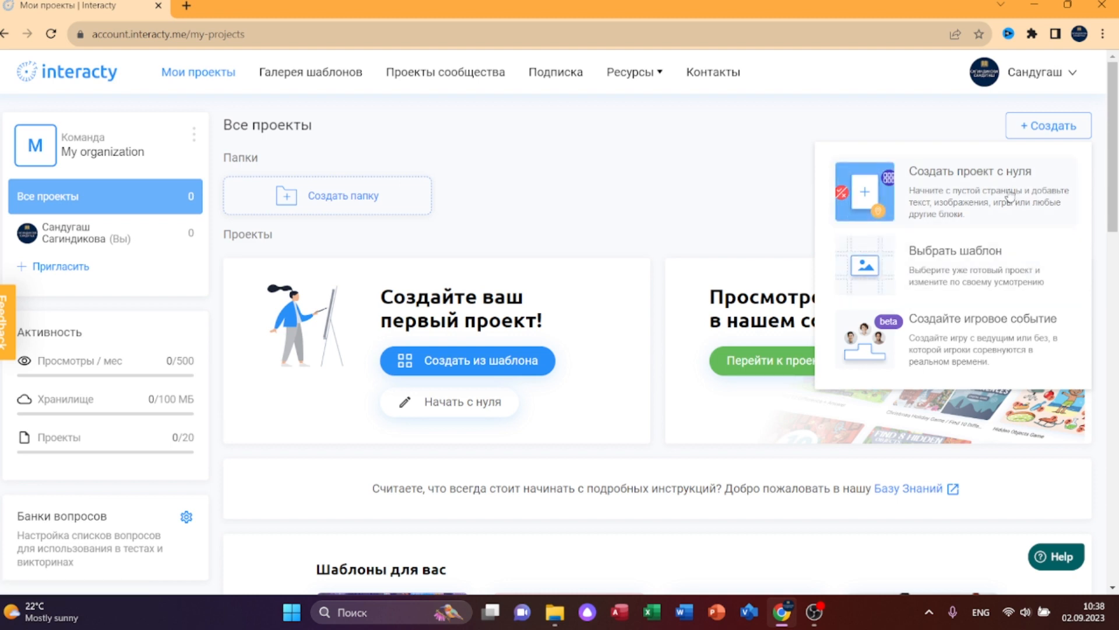
{"action": "left_click", "coordinate": [971, 201]}
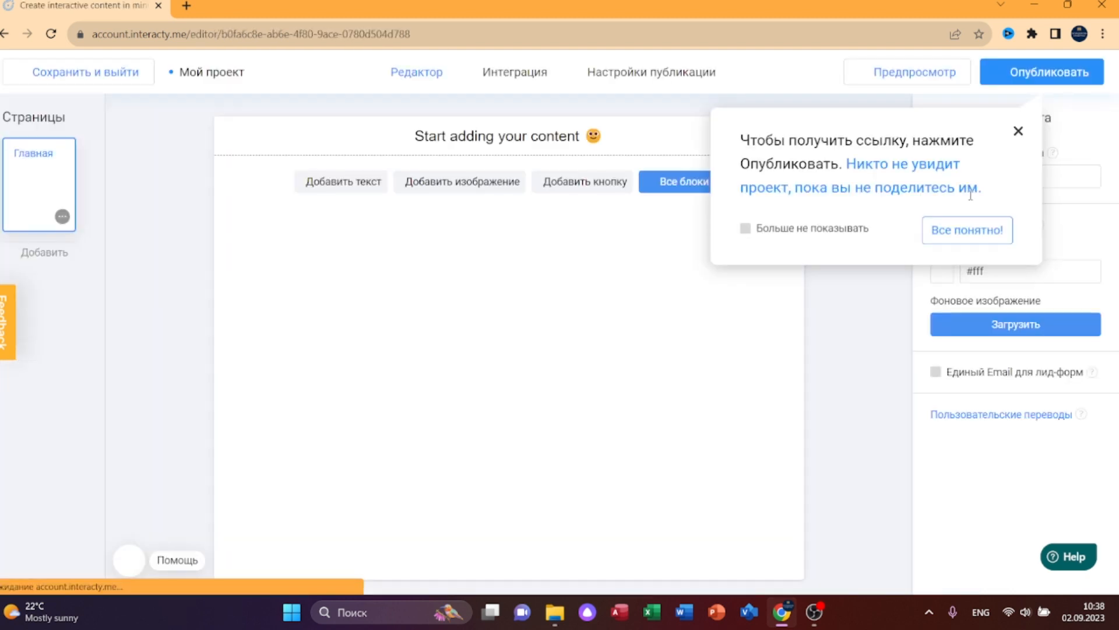
{"action": "left_click", "coordinate": [1018, 130]}
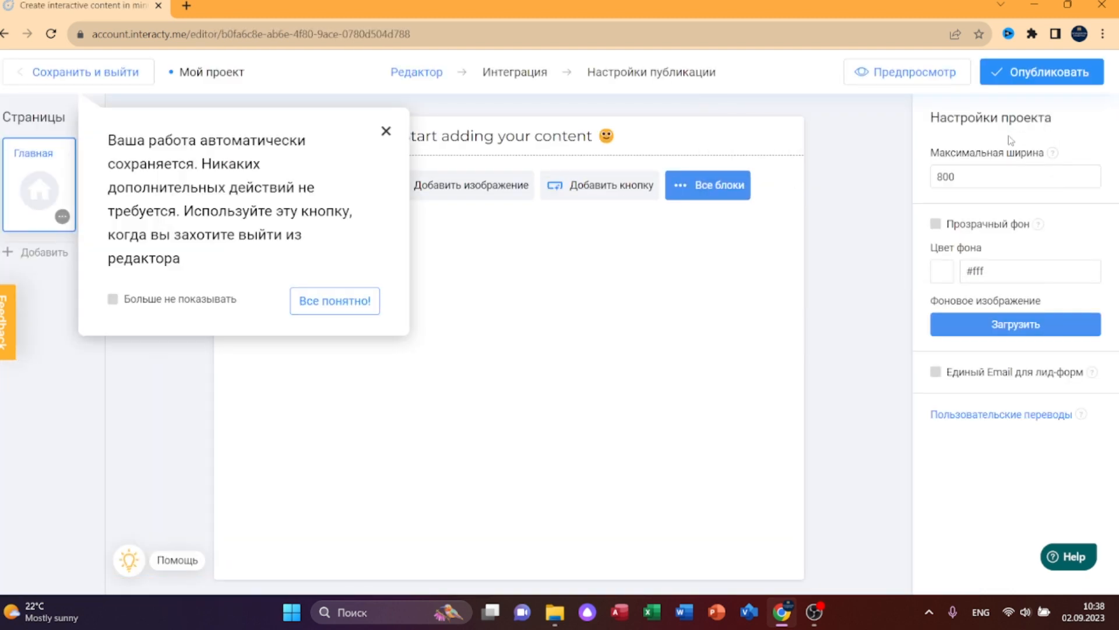
{"action": "left_click", "coordinate": [355, 303]}
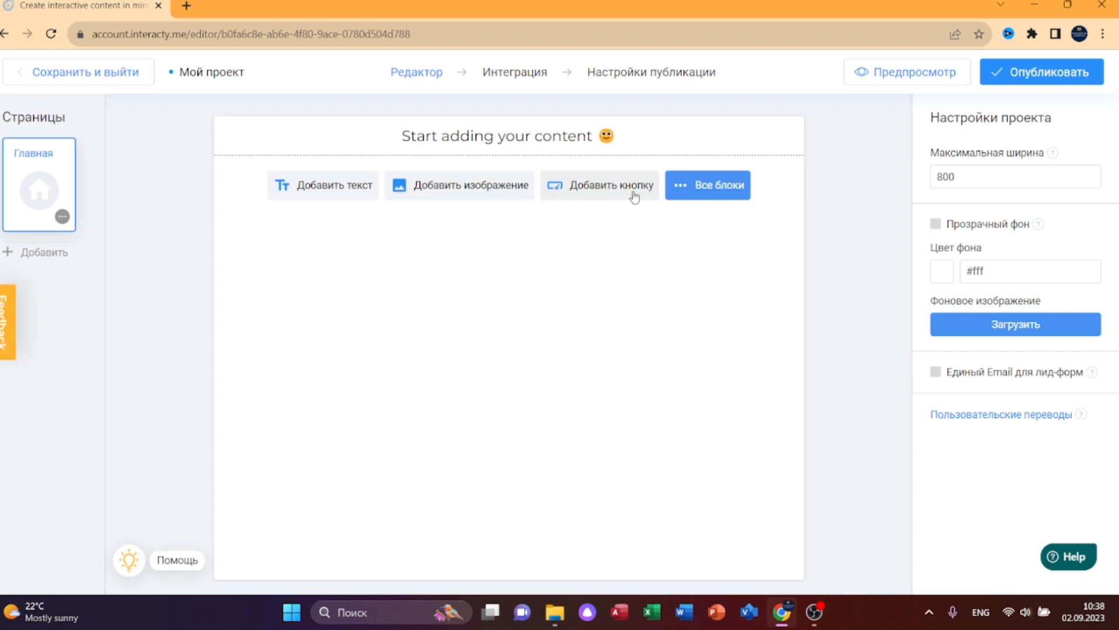
- Open the list of all blocks and examine the available static and interactive block types
{"action": "left_click", "coordinate": [705, 198]}
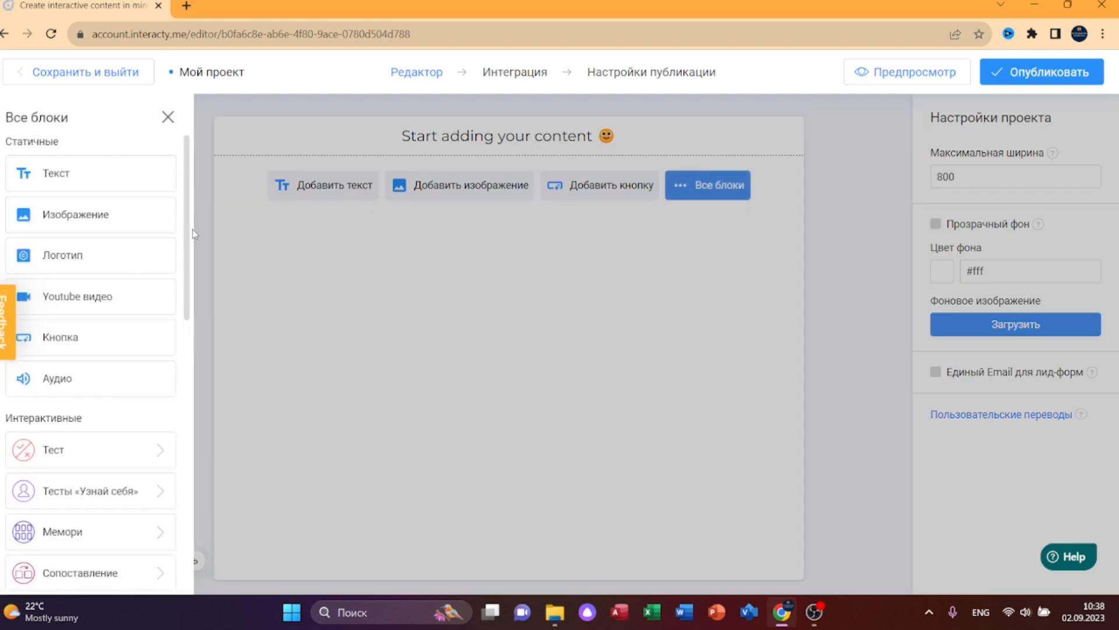
{"action": "scroll", "coordinate": [182, 236], "scroll_direction": "down", "scroll_amount": 2}
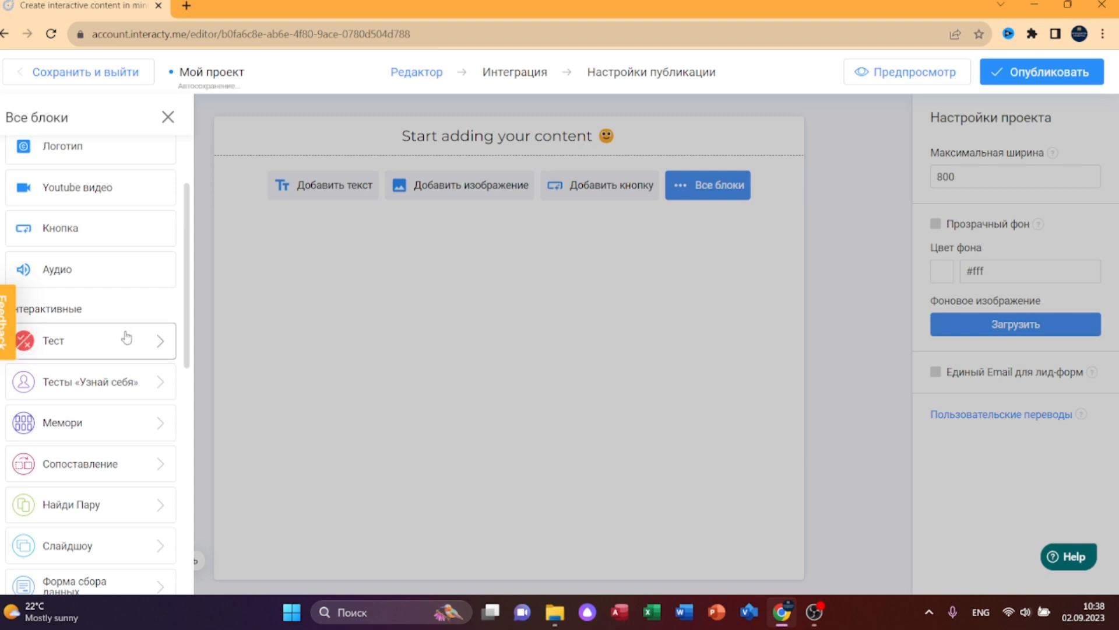
{"action": "scroll", "coordinate": [127, 338], "scroll_direction": "down", "scroll_amount": 1}
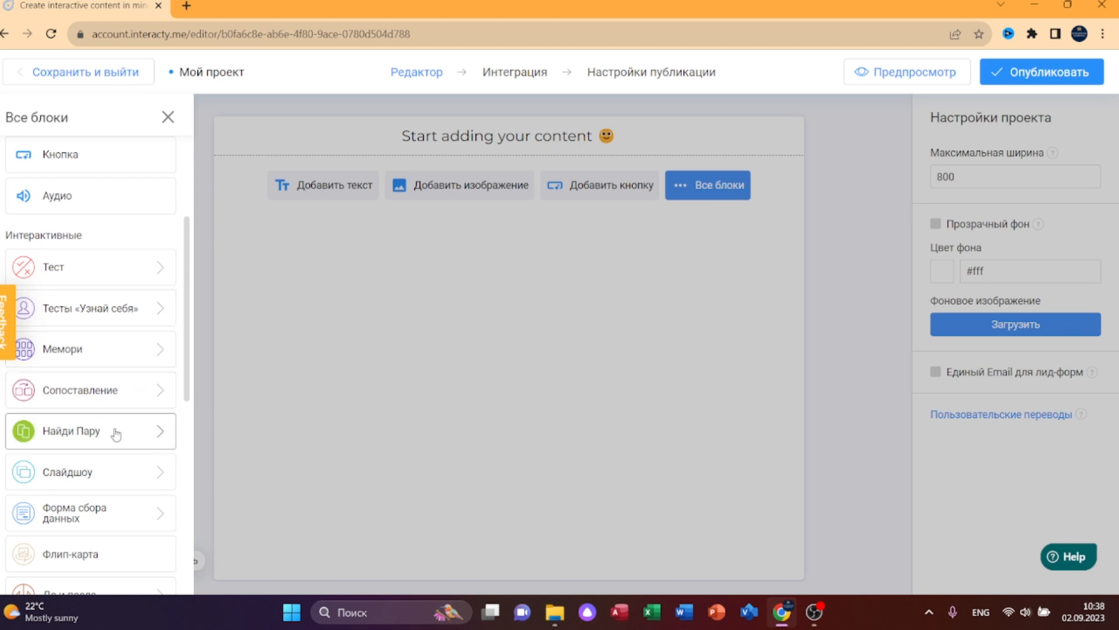
{"action": "scroll", "coordinate": [105, 475], "scroll_direction": "down", "scroll_amount": 3}
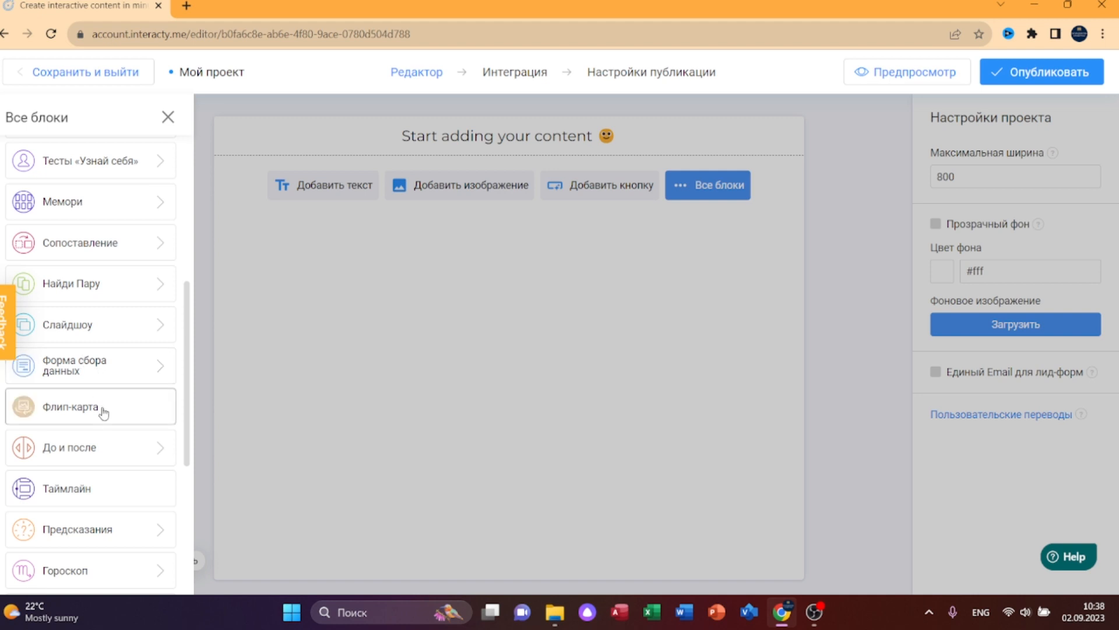
{"action": "scroll", "coordinate": [110, 488], "scroll_direction": "down", "scroll_amount": 3}
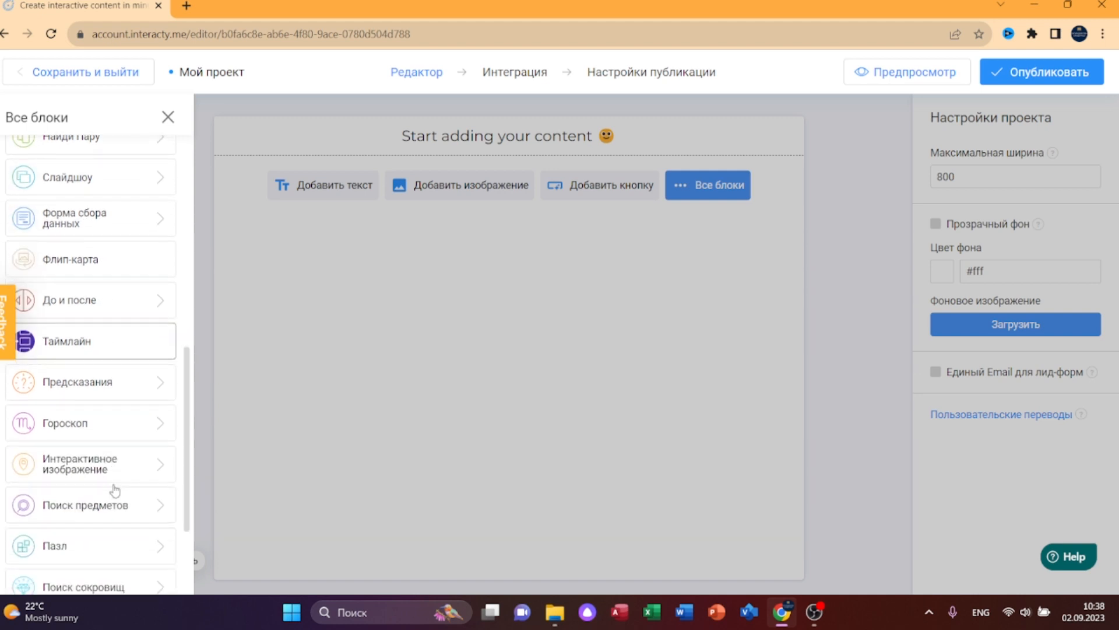
{"action": "scroll", "coordinate": [115, 435], "scroll_direction": "down", "scroll_amount": 3}
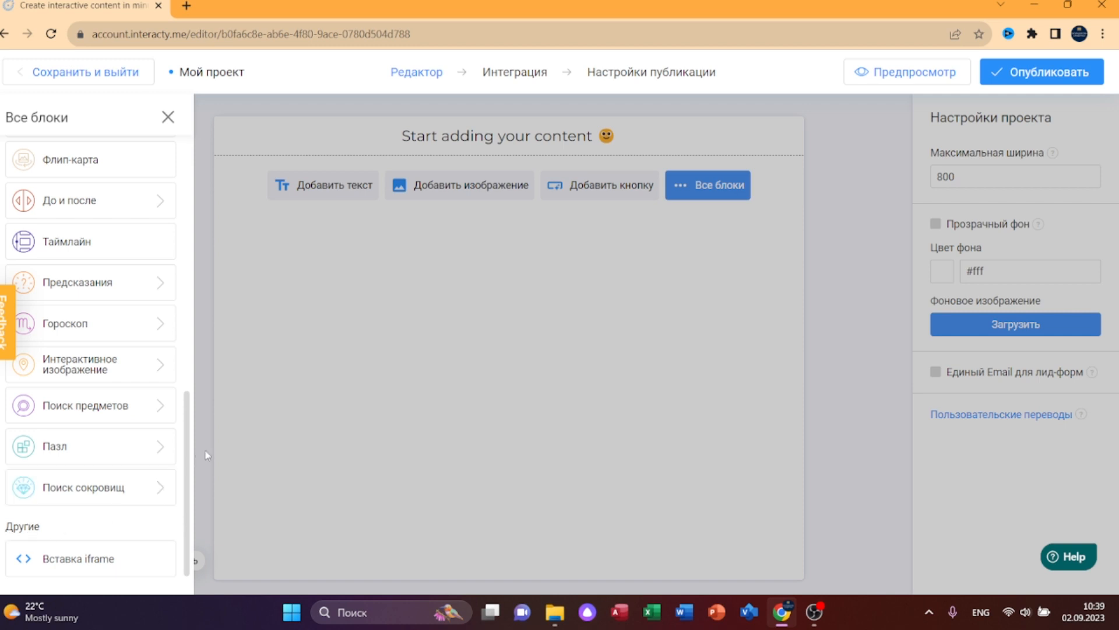
{"action": "scroll", "coordinate": [157, 438], "scroll_direction": "up", "scroll_amount": 4}
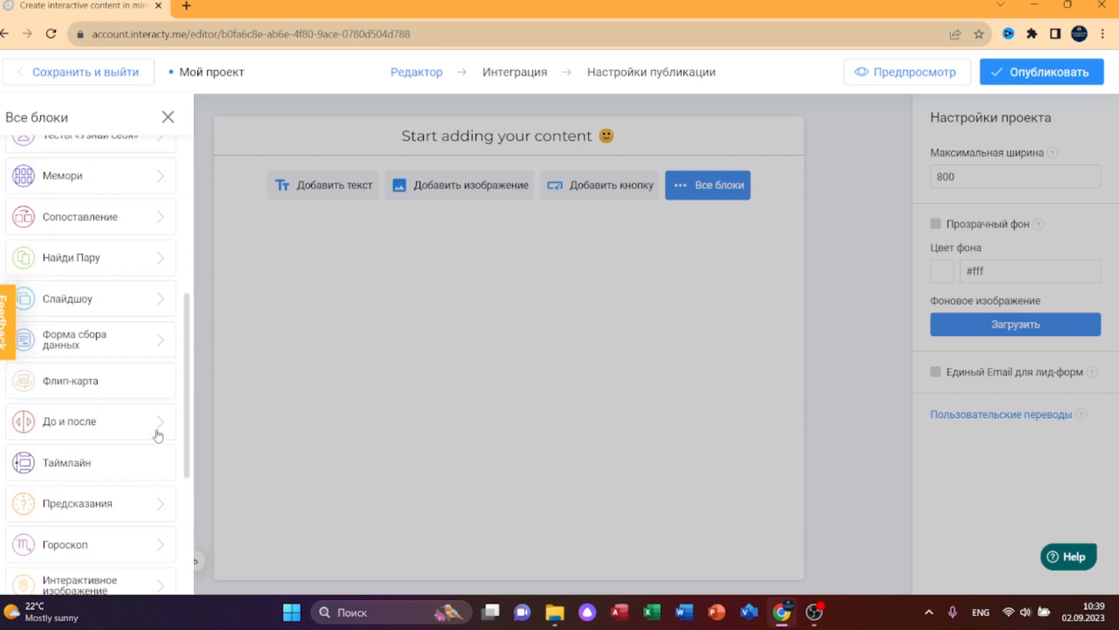
{"action": "scroll", "coordinate": [158, 434], "scroll_direction": "up", "scroll_amount": 5}
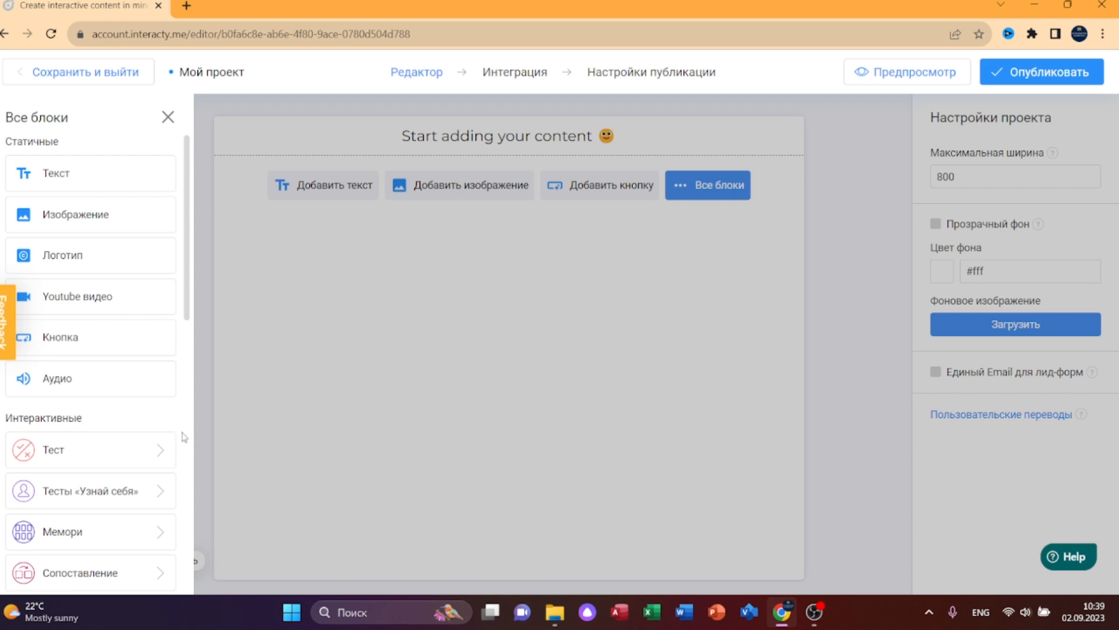
- Add a Мемори block to the page using the start-from-scratch template with 8 cards
{"action": "scroll", "coordinate": [161, 421], "scroll_direction": "down", "scroll_amount": 3}
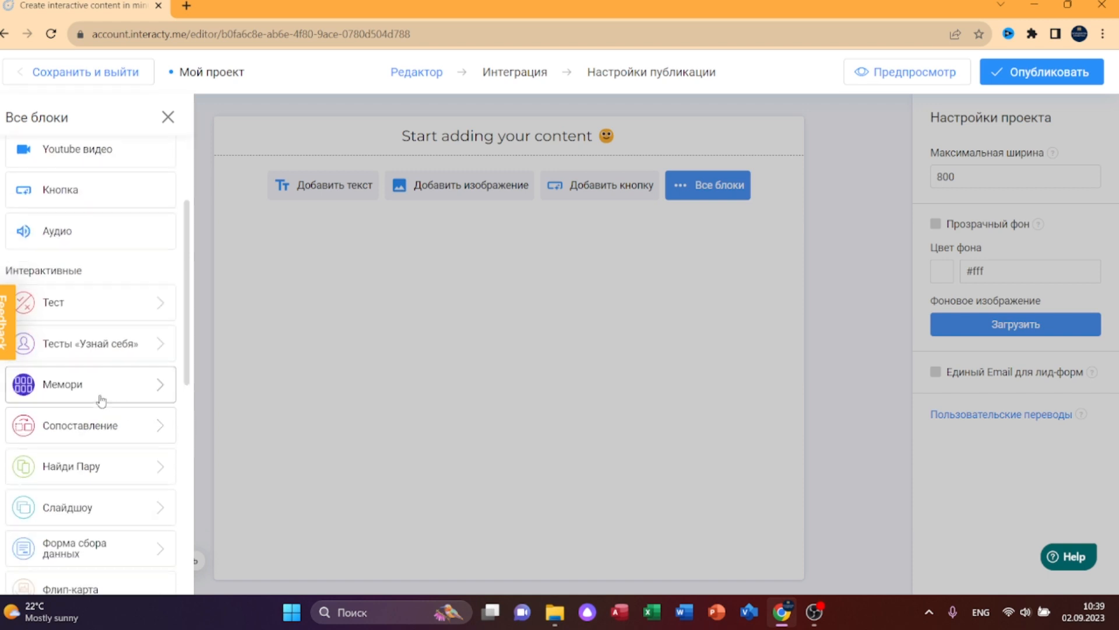
{"action": "left_click", "coordinate": [92, 388]}
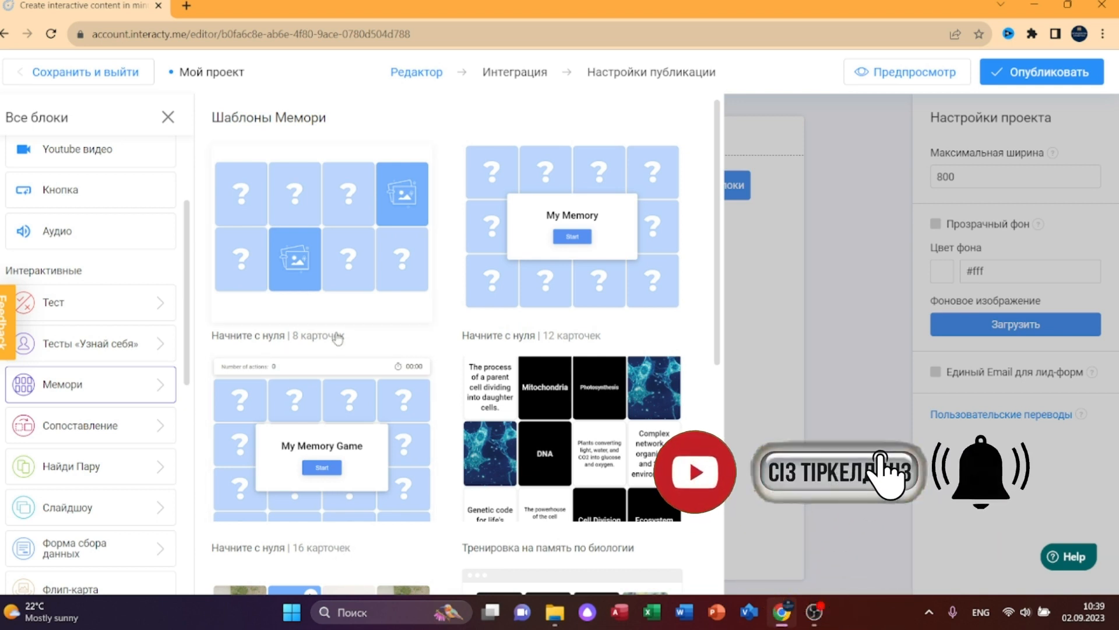
{"action": "left_click", "coordinate": [347, 231]}
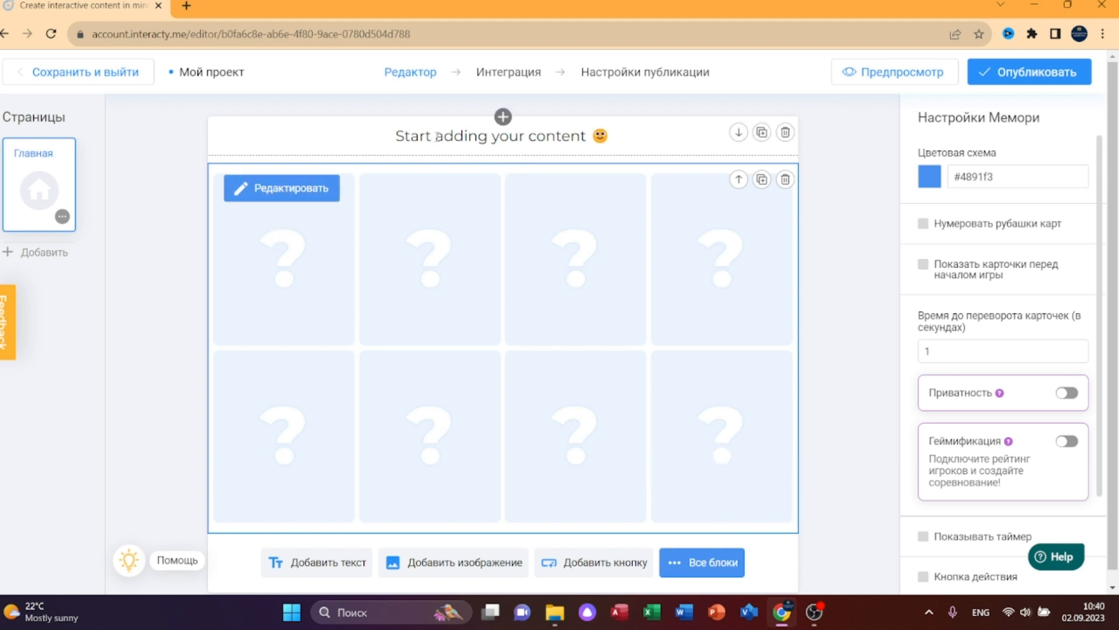
- Replace the placeholder heading text above the cards with "Мемлекеттерді туларымен сәйкестендір" and make it bold
{"action": "left_click", "coordinate": [541, 134]}
{"action": "left_click_drag", "start_coordinate": [396, 135], "coordinate": [588, 136]}
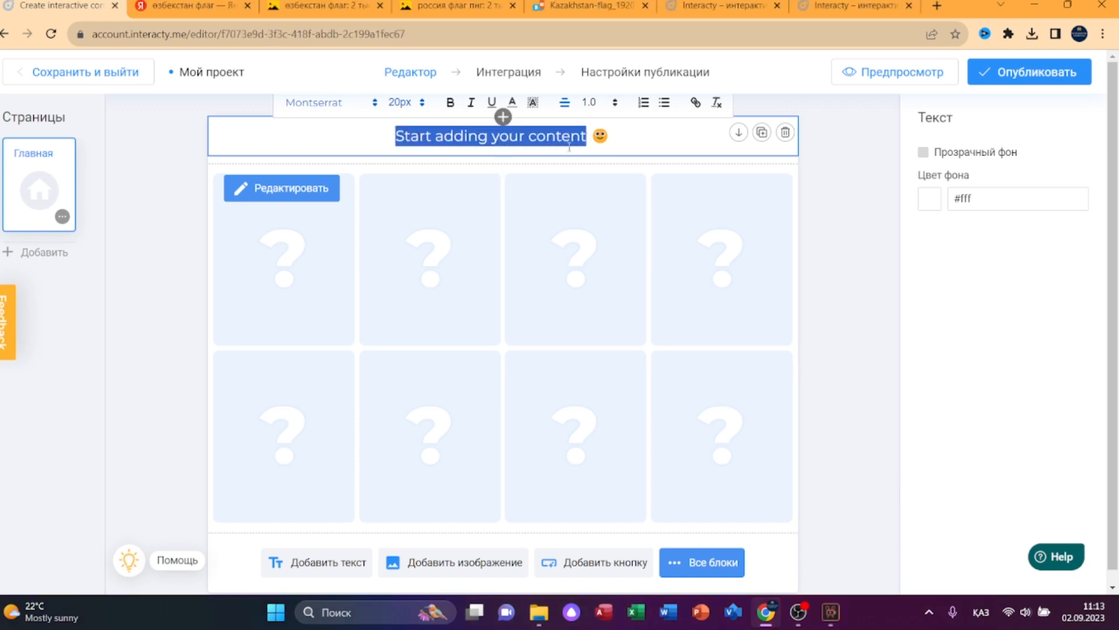
{"action": "type", "text": "Мемлекеттерді туларымен сәйкестендір"}
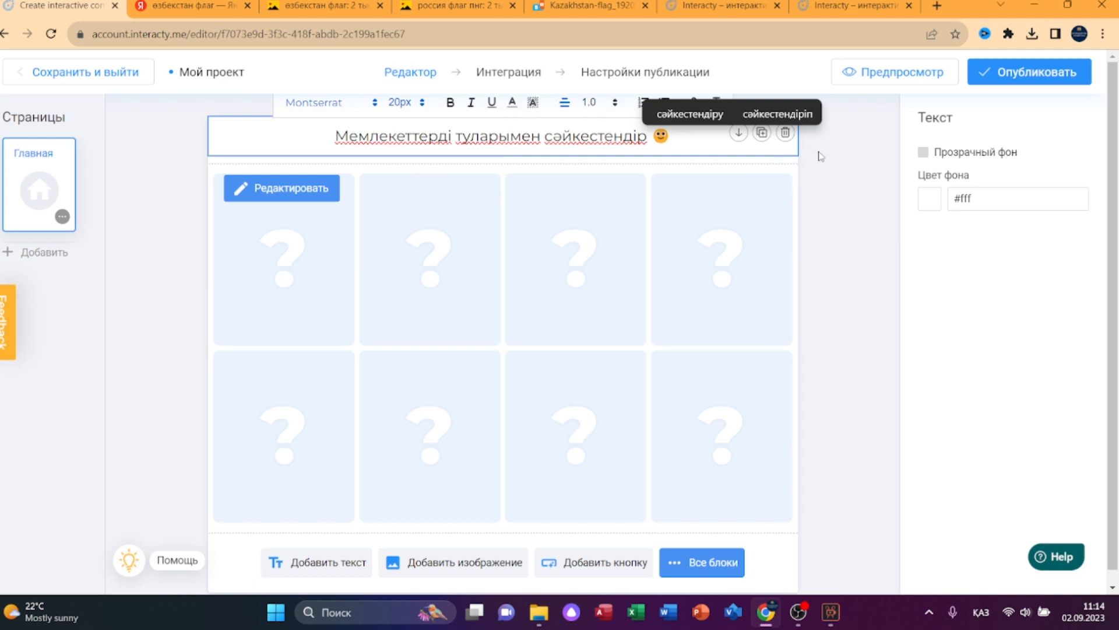
{"action": "left_click", "coordinate": [452, 107]}
{"action": "left_click_drag", "start_coordinate": [564, 152], "coordinate": [648, 142]}
{"action": "left_click", "coordinate": [450, 103]}
{"action": "left_click", "coordinate": [659, 229]}
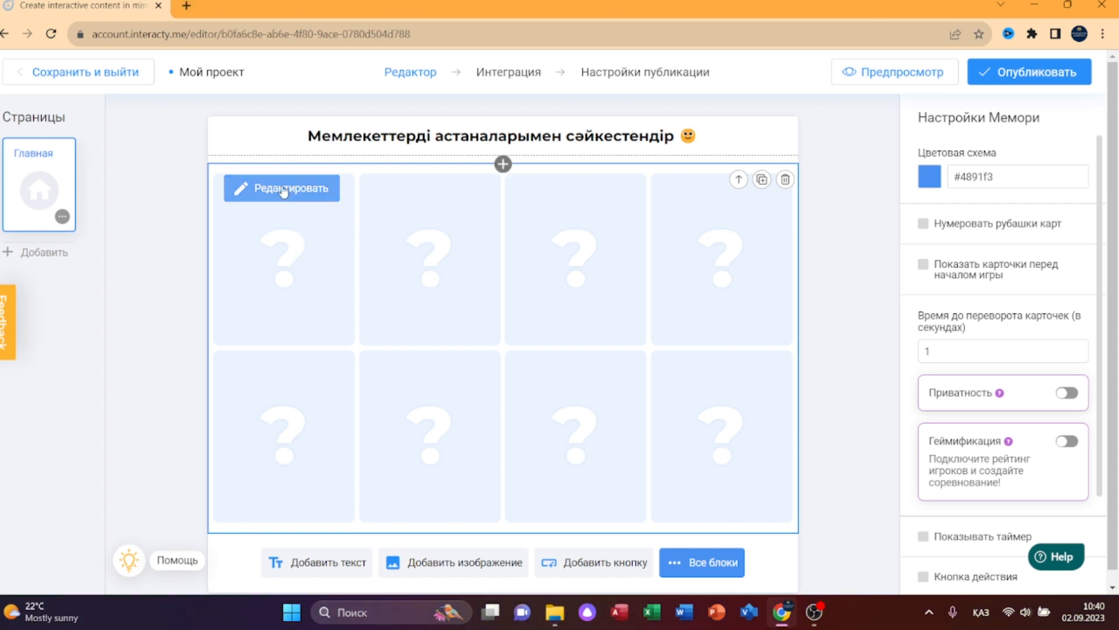
- Compare the 1:1, 5:4 and 4:5 card proportions in the memory game's settings and set the cards to 1:1
{"action": "left_click", "coordinate": [284, 188]}
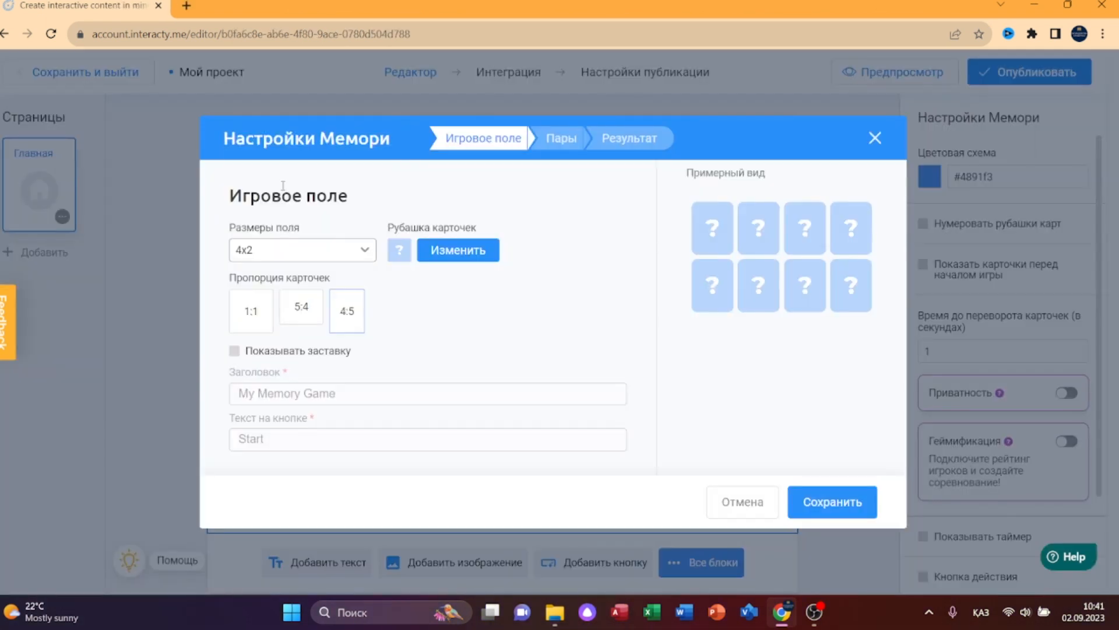
{"action": "left_click", "coordinate": [875, 138]}
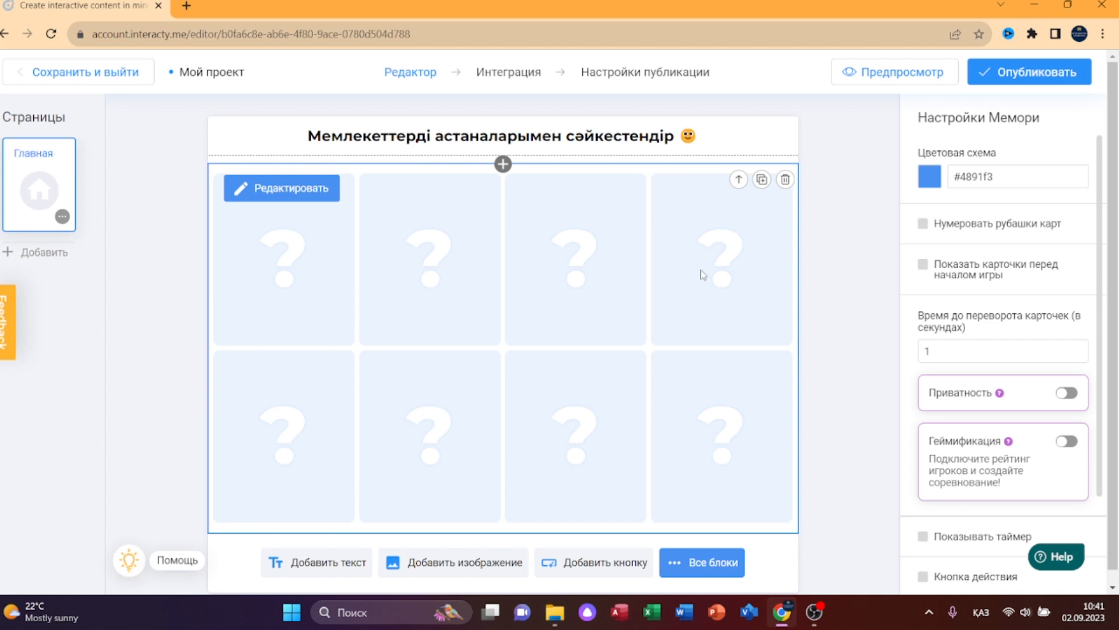
{"action": "left_click", "coordinate": [277, 199]}
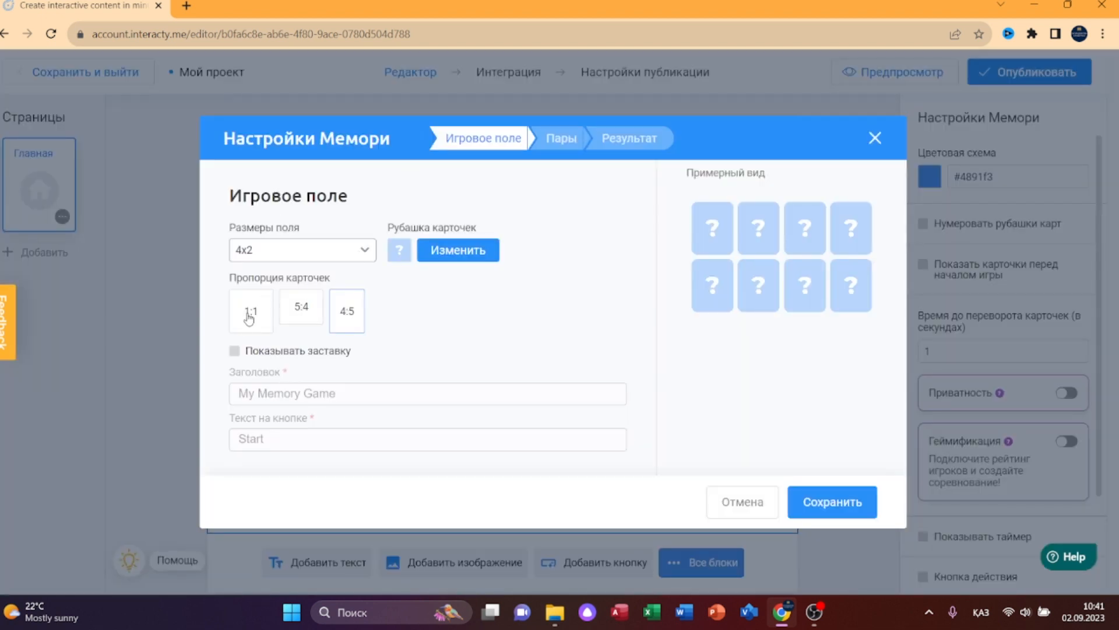
{"action": "left_click", "coordinate": [248, 318]}
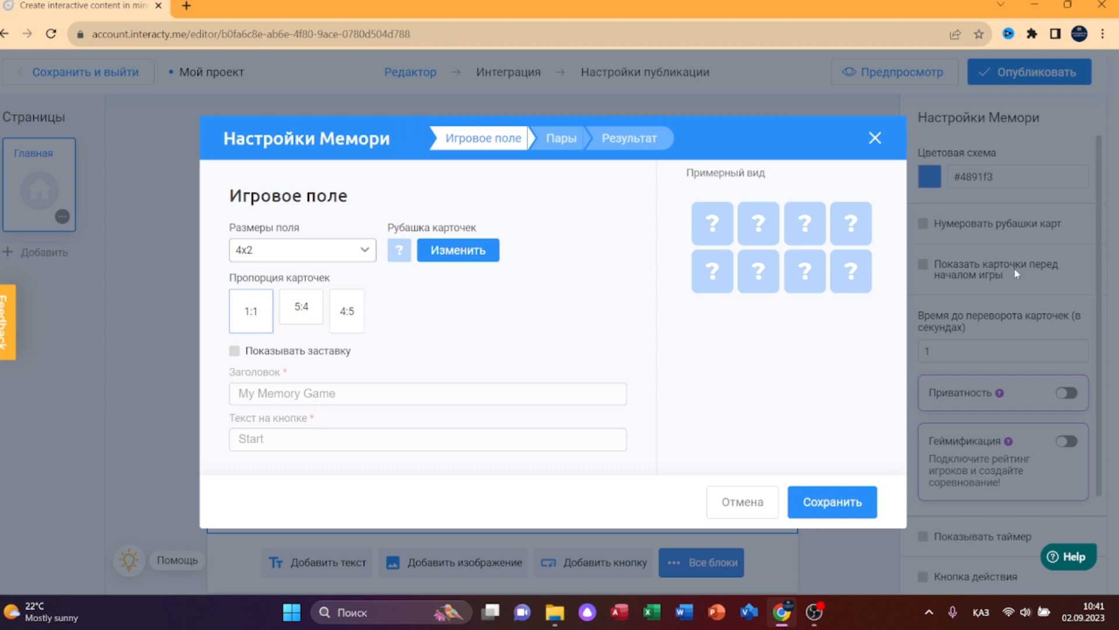
{"action": "left_click", "coordinate": [312, 312]}
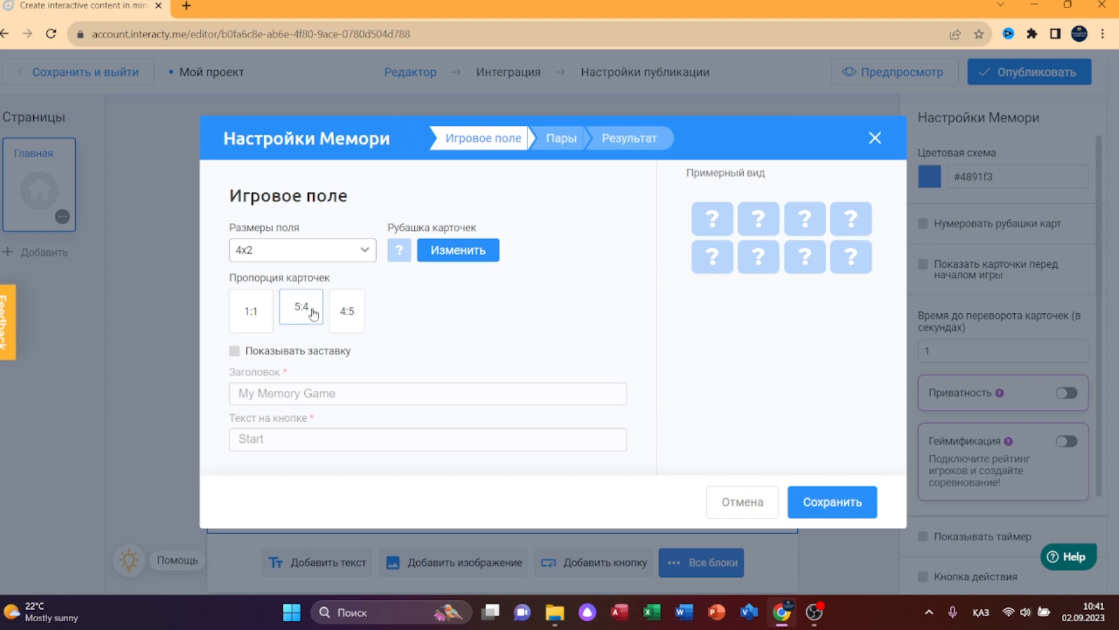
{"action": "left_click", "coordinate": [346, 314]}
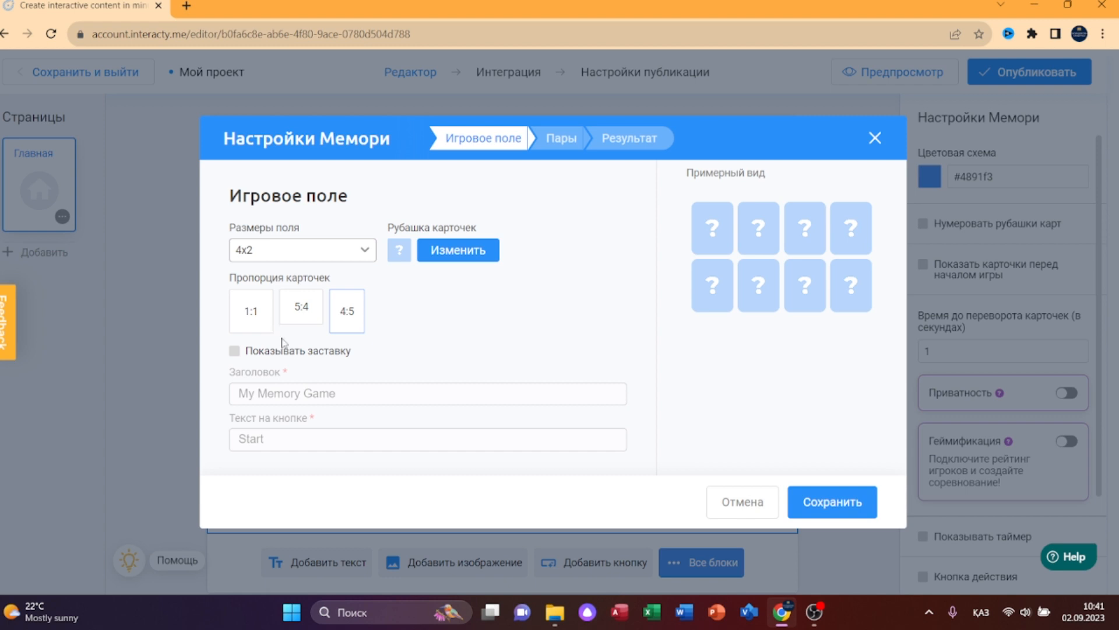
{"action": "left_click", "coordinate": [257, 324]}
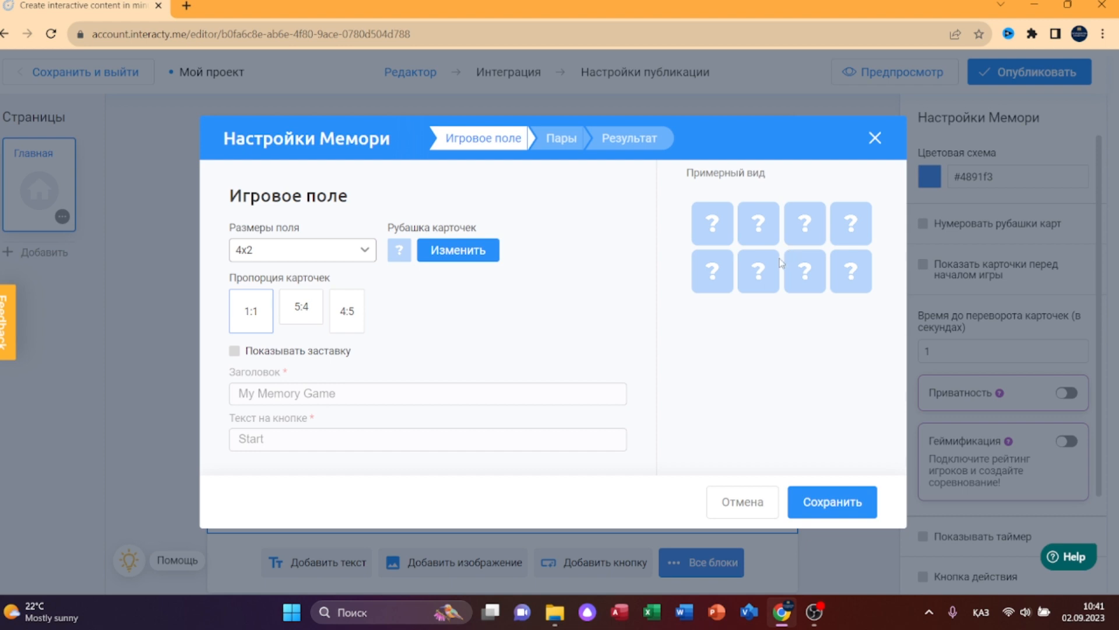
- Examine the image sources and the file upload option available for the card back
{"action": "left_click", "coordinate": [466, 254]}
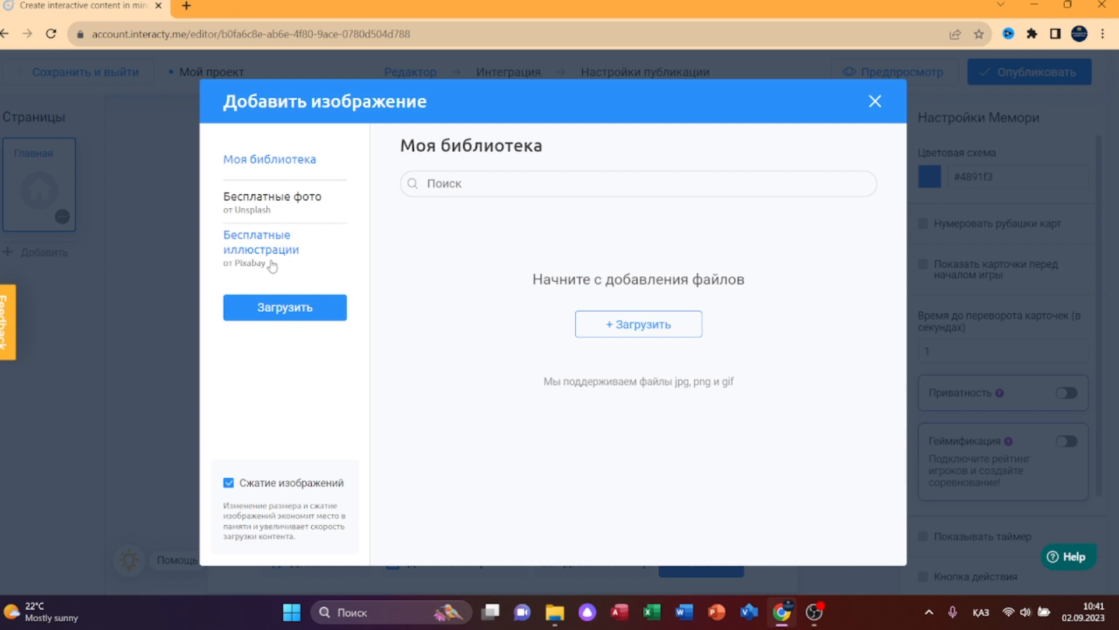
{"action": "left_click", "coordinate": [325, 319]}
{"action": "left_click", "coordinate": [528, 8]}
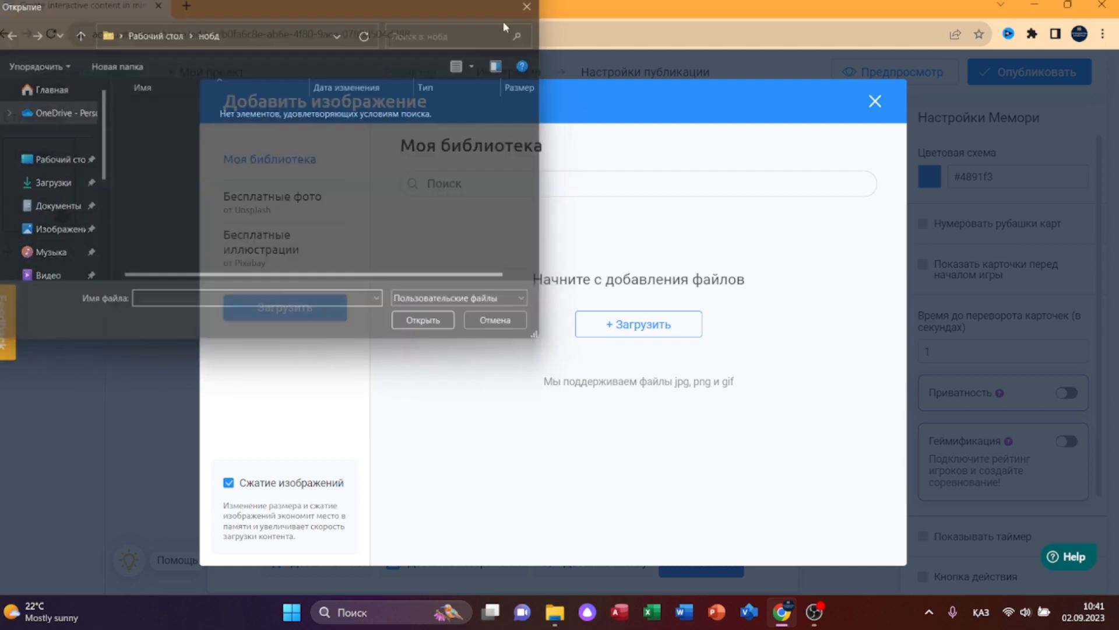
{"action": "key", "text": "Escape"}
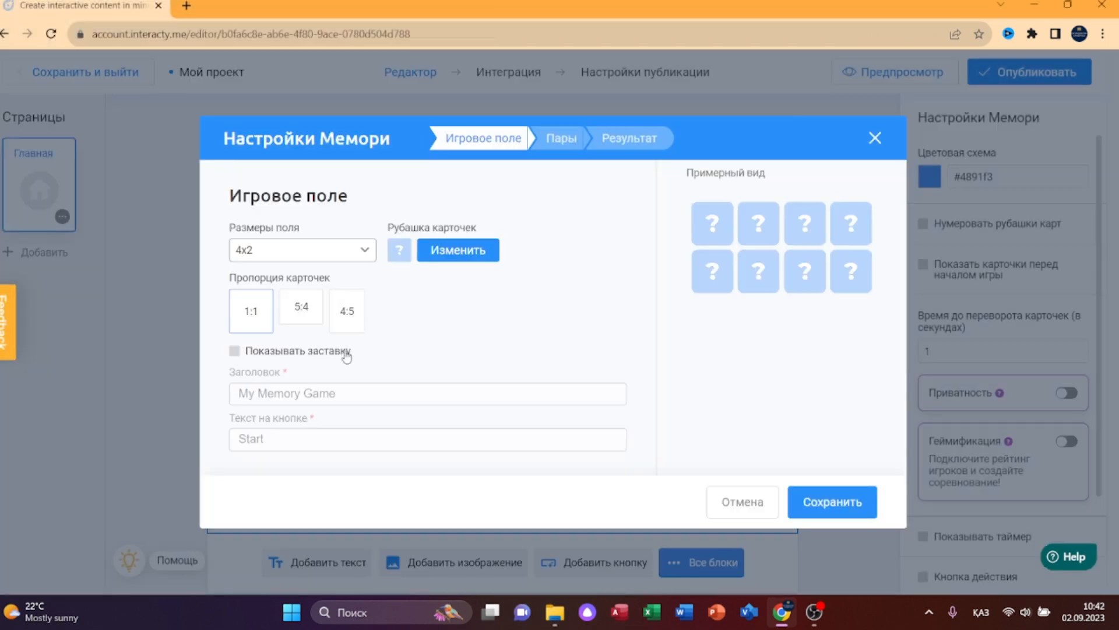
- Enable the splash screen with the title "Кім жылдам?" and the button text "Баста!", and save the memory settings
{"action": "left_click", "coordinate": [235, 352]}
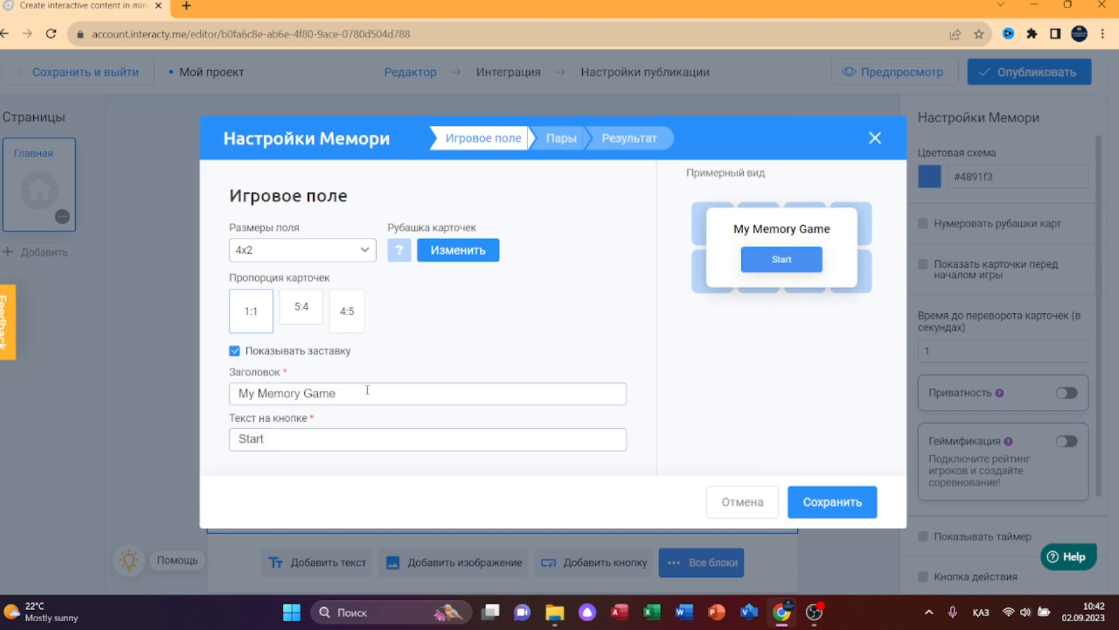
{"action": "left_click_drag", "start_coordinate": [367, 390], "coordinate": [208, 388]}
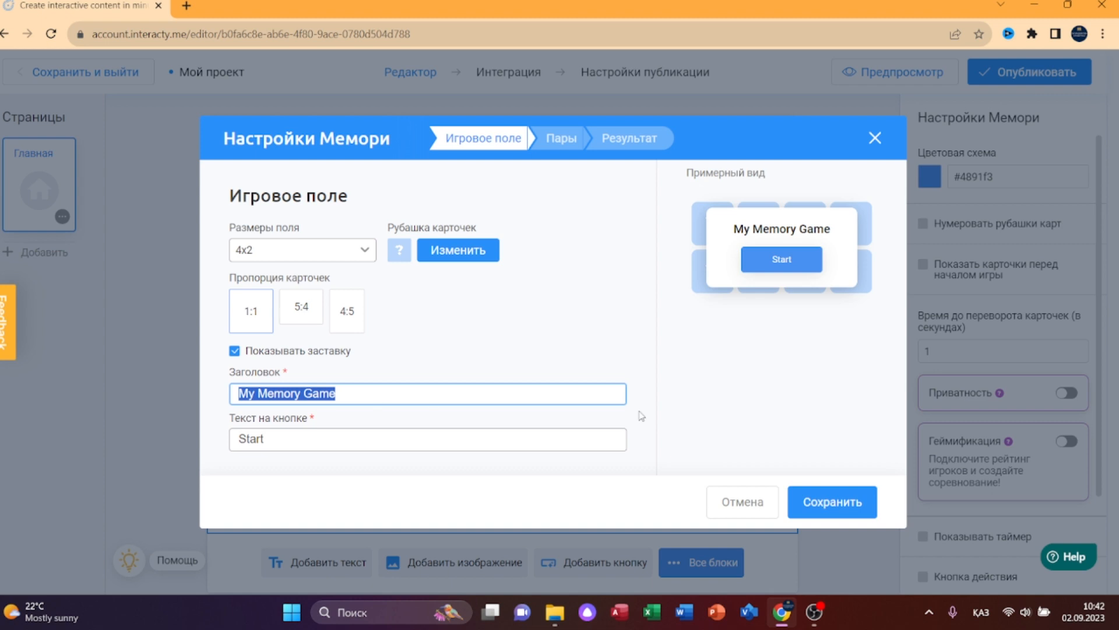
{"action": "type", "text": "Кім "}
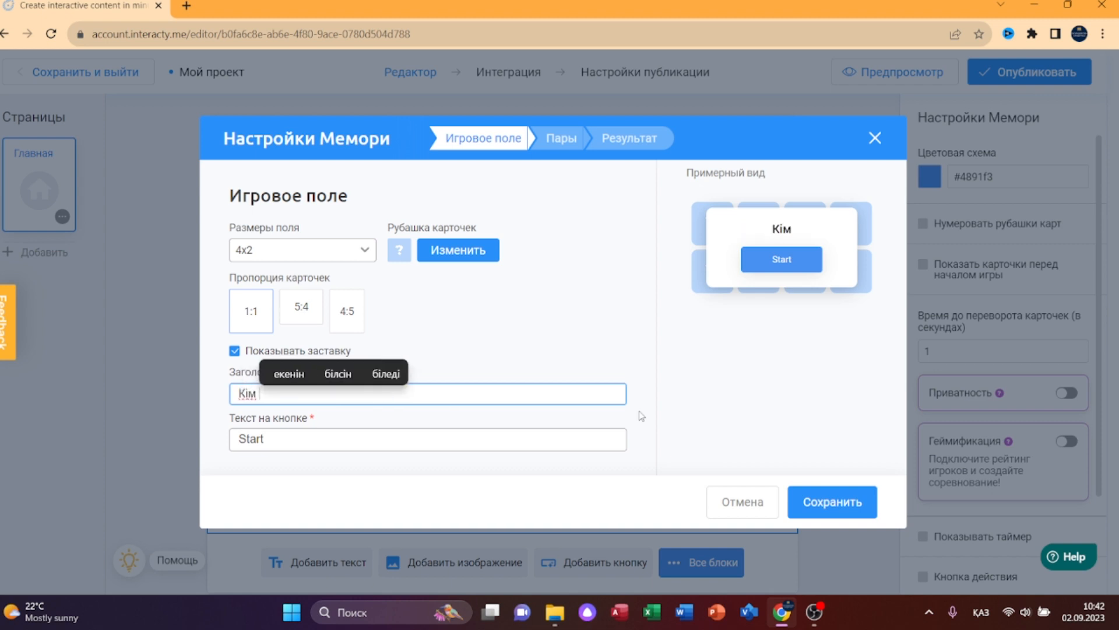
{"action": "type", "text": "жылдам?"}
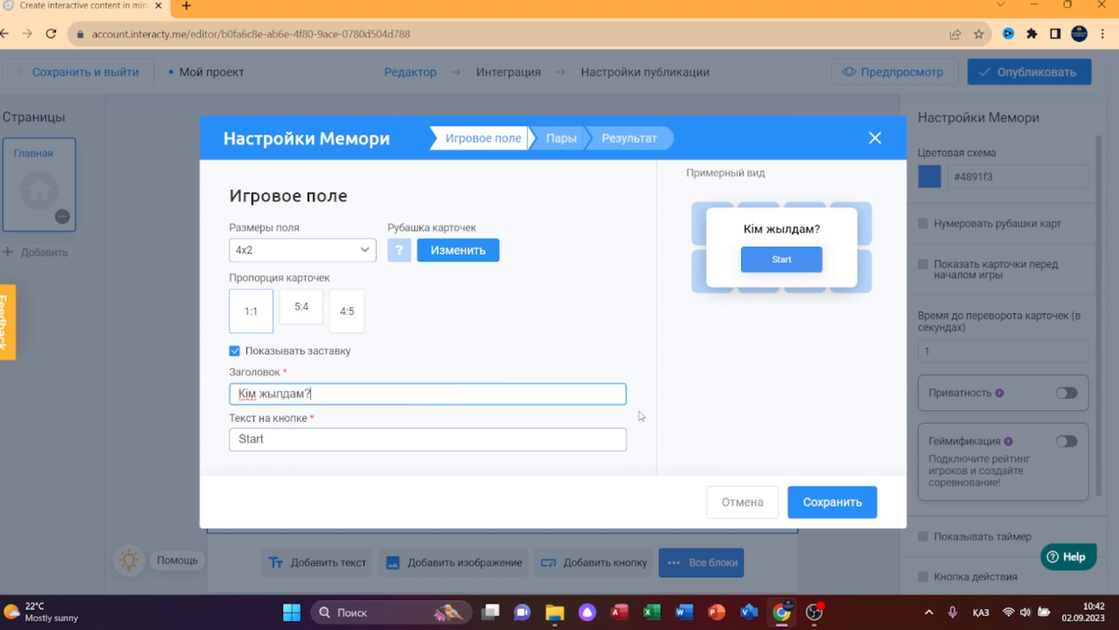
{"action": "left_click", "coordinate": [263, 439]}
{"action": "double_click", "coordinate": [263, 439]}
{"action": "type", "text": "Баста!"}
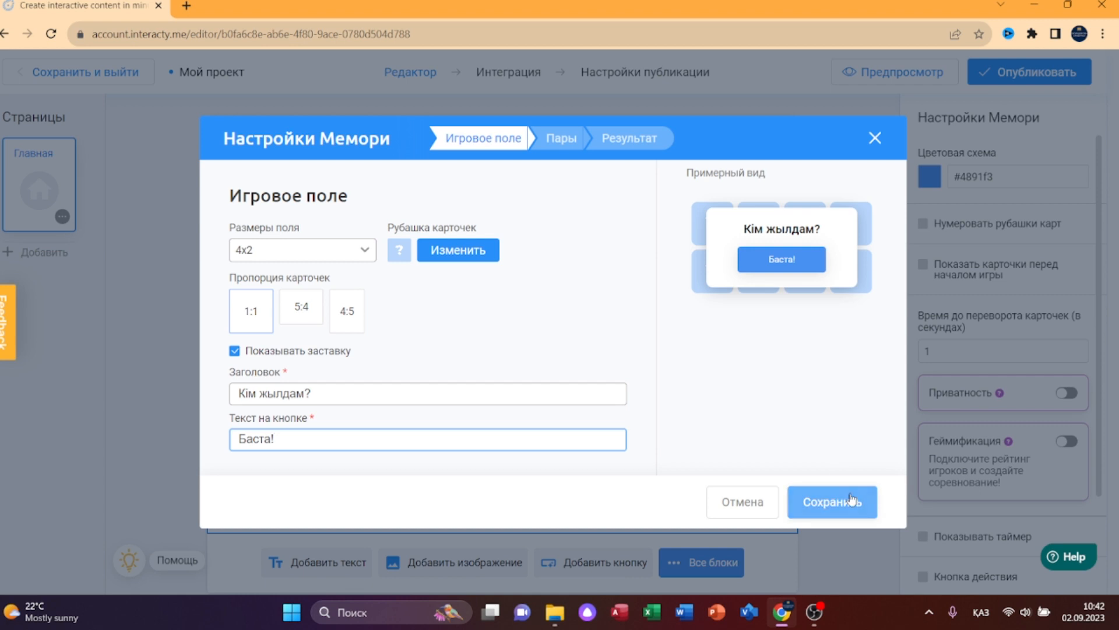
{"action": "left_click", "coordinate": [851, 500]}
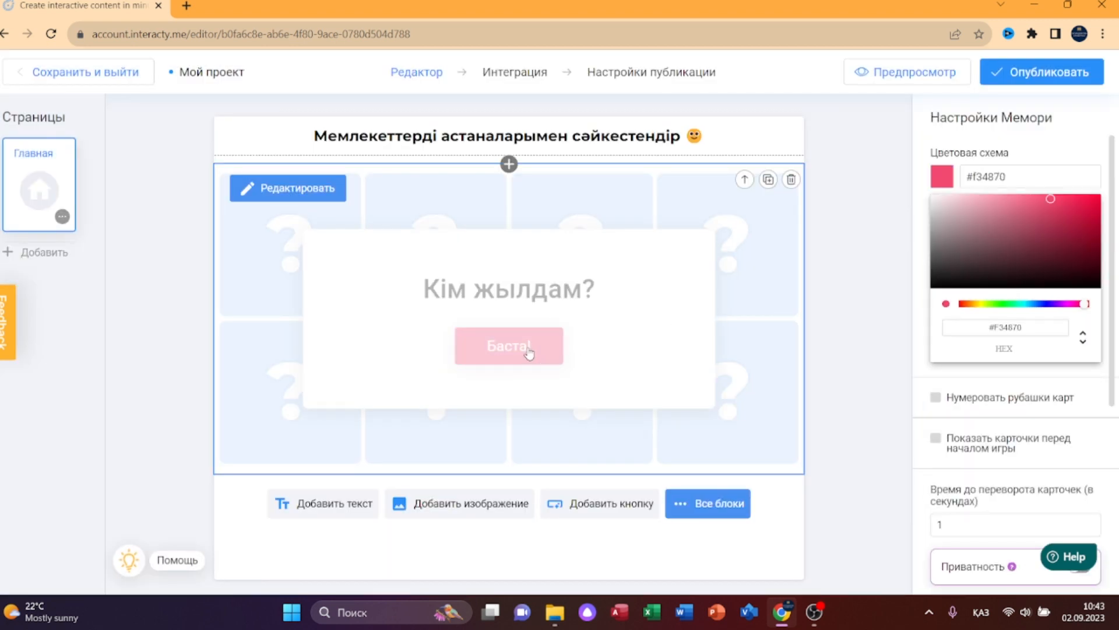
- Make the project background transparent and try the yellow library picture as the background image
{"action": "left_click", "coordinate": [836, 300]}
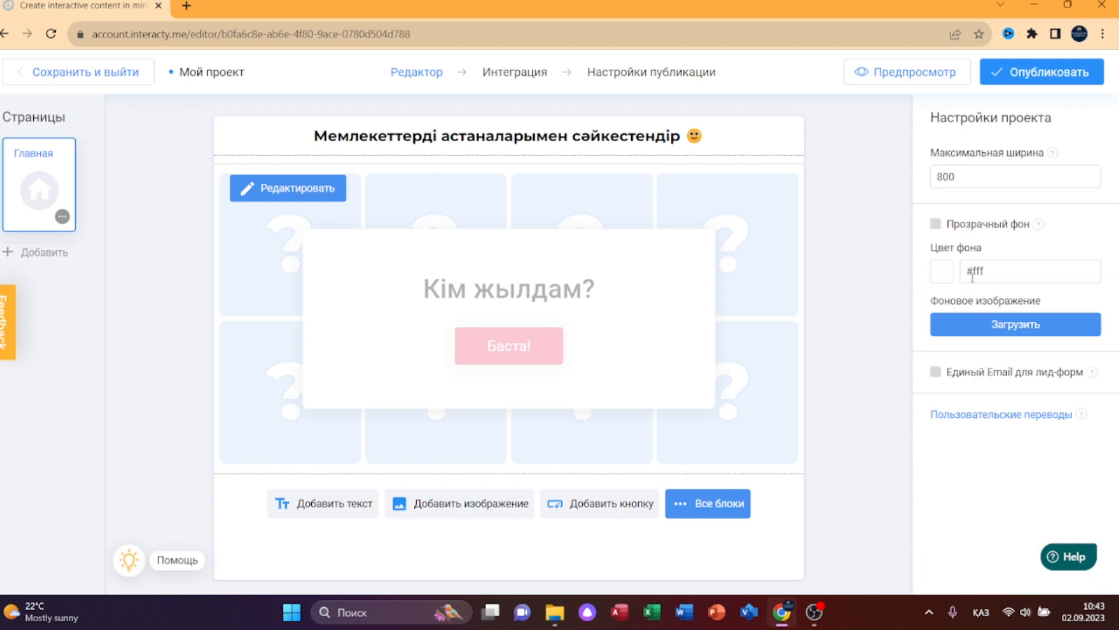
{"action": "left_click", "coordinate": [950, 229]}
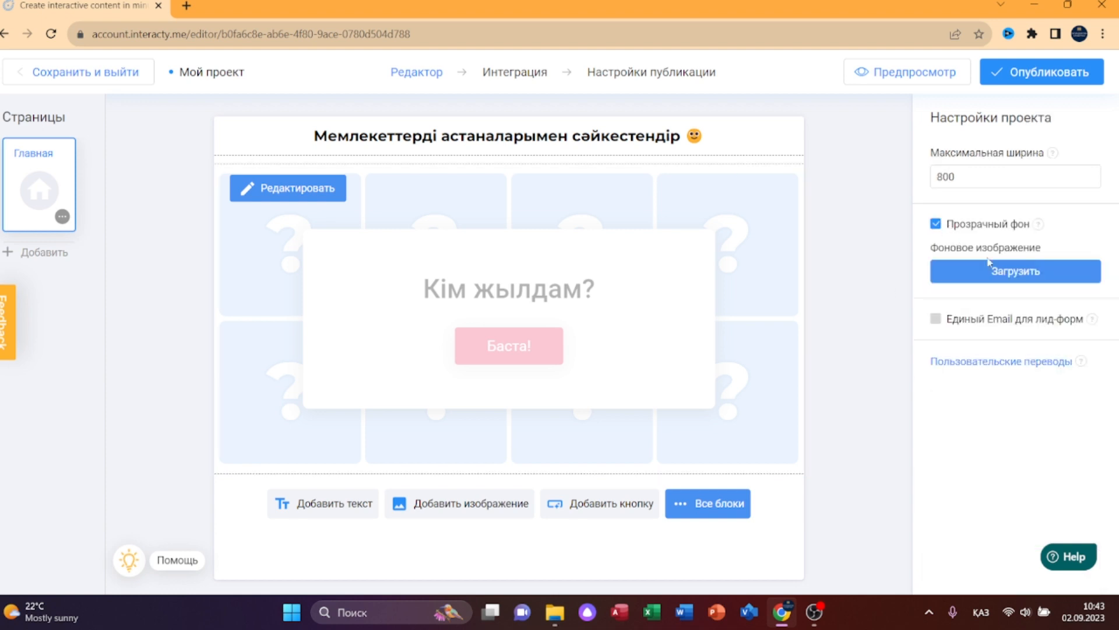
{"action": "left_click", "coordinate": [1005, 272]}
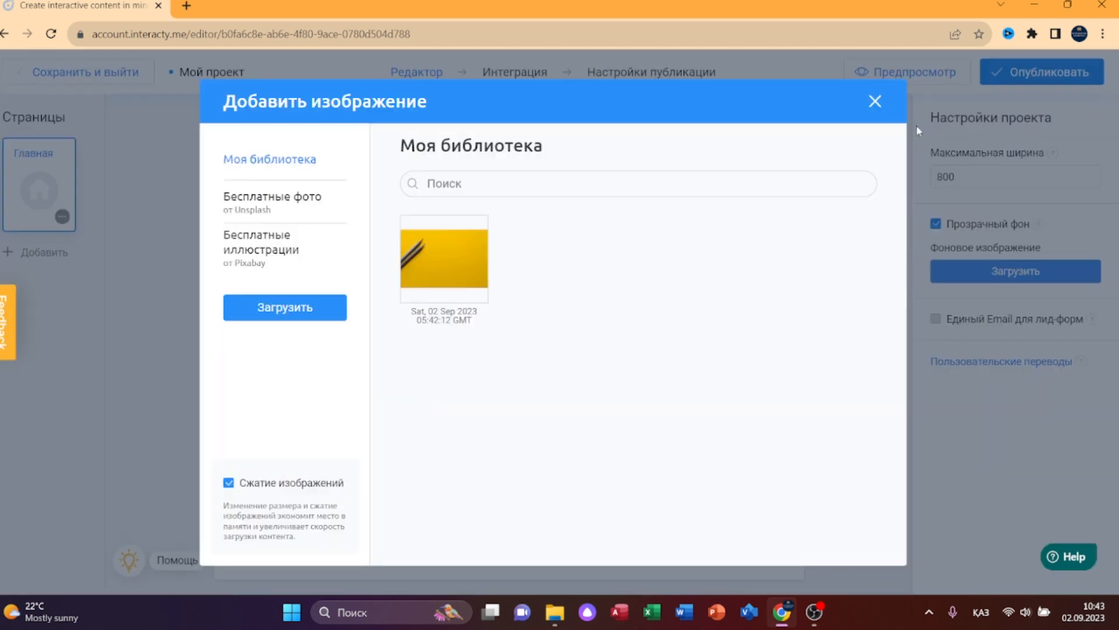
{"action": "left_click", "coordinate": [420, 279]}
{"action": "left_click", "coordinate": [1096, 280]}
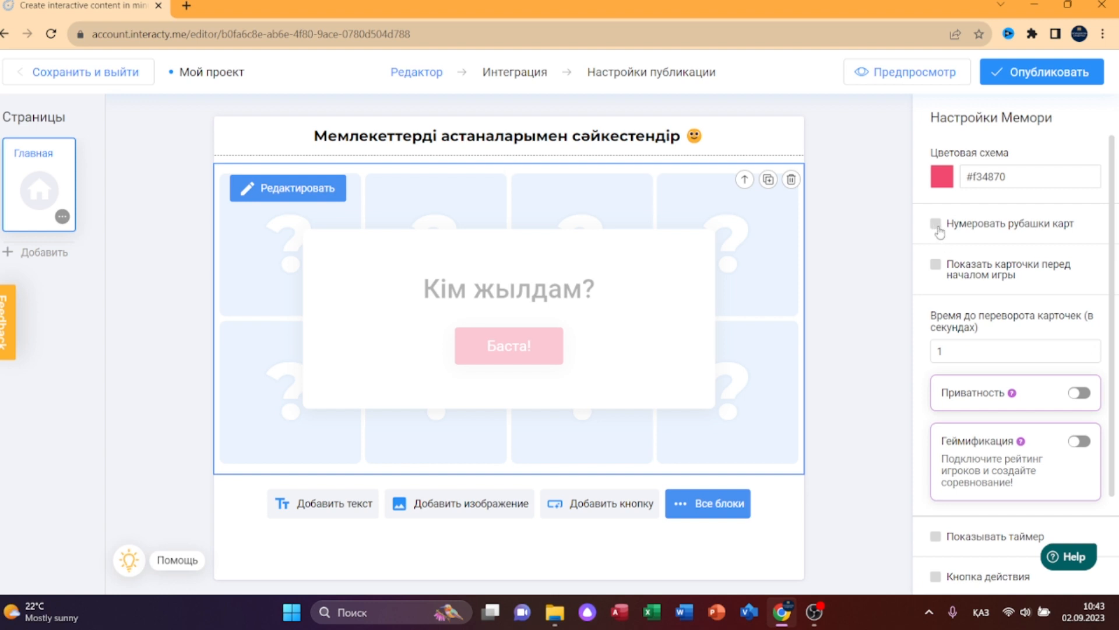
- Number the card backs using Вариант 2 and show the cards before the game starts with a memorizing time of 5 seconds
{"action": "left_click", "coordinate": [937, 224]}
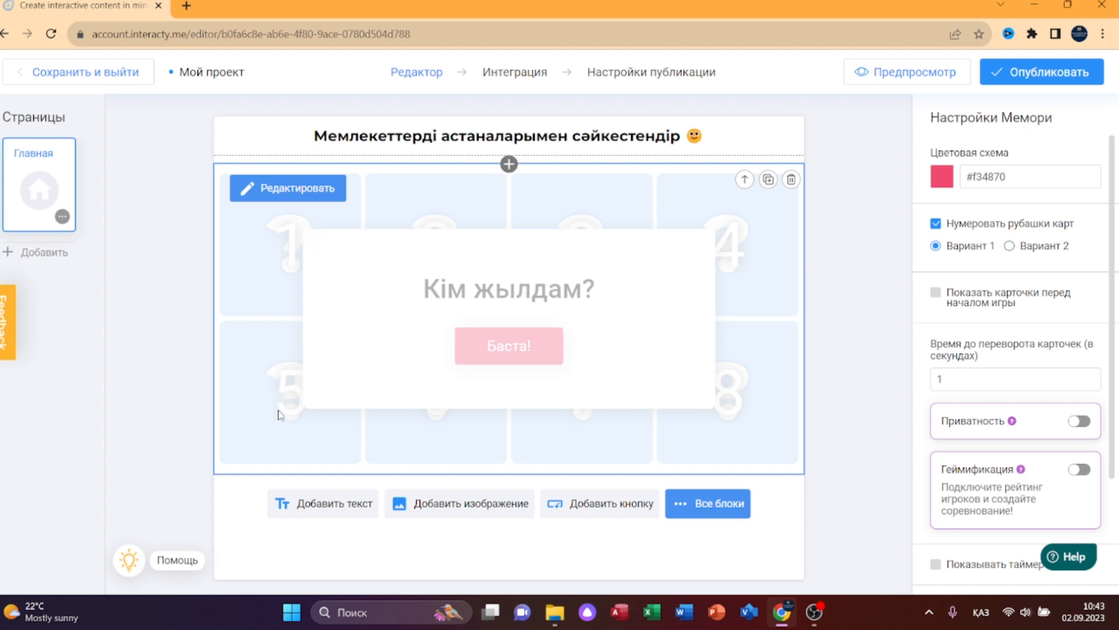
{"action": "left_click", "coordinate": [1012, 250]}
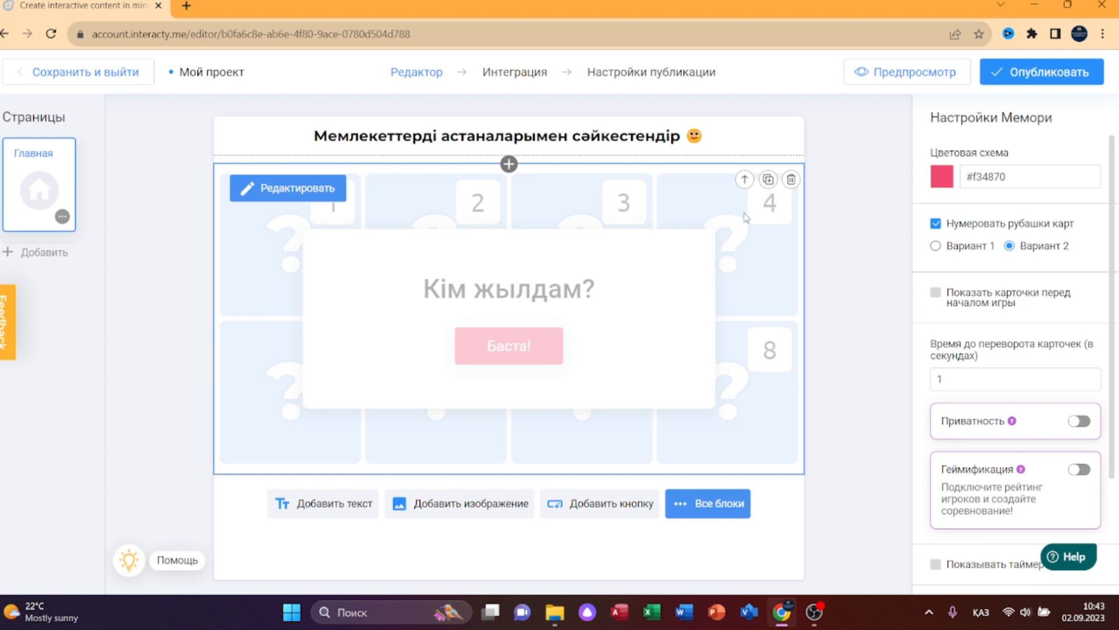
{"action": "left_click", "coordinate": [935, 294]}
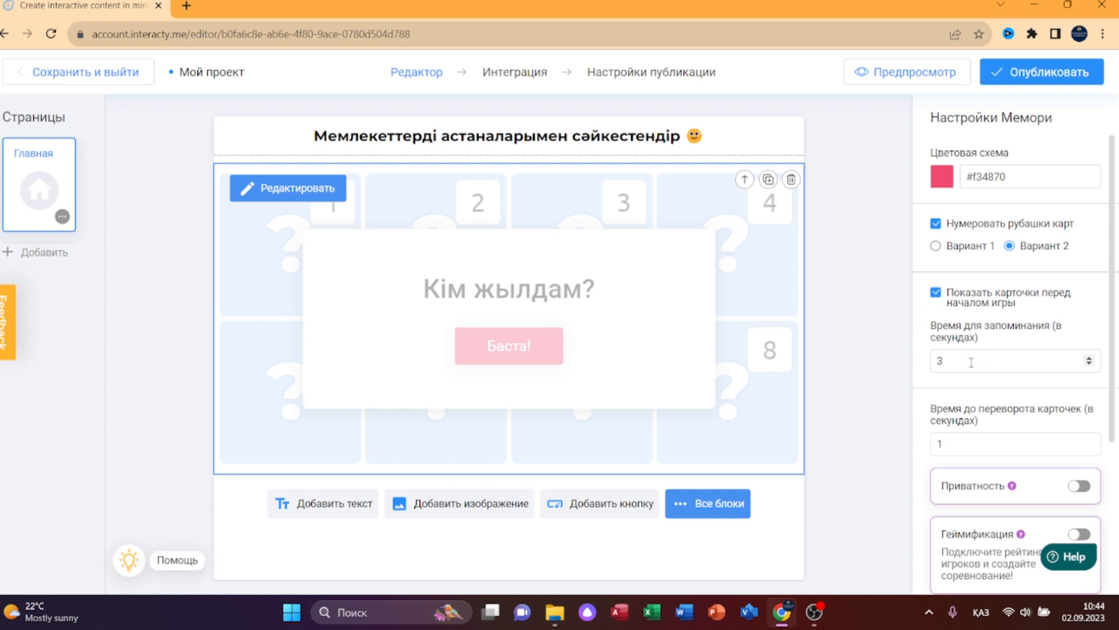
{"action": "left_click", "coordinate": [1088, 358]}
{"action": "left_click", "coordinate": [1088, 358]}
- Set the time before cards flip back to 2 seconds and enable the timer display
{"action": "scroll", "coordinate": [1079, 382], "scroll_direction": "down", "scroll_amount": 3}
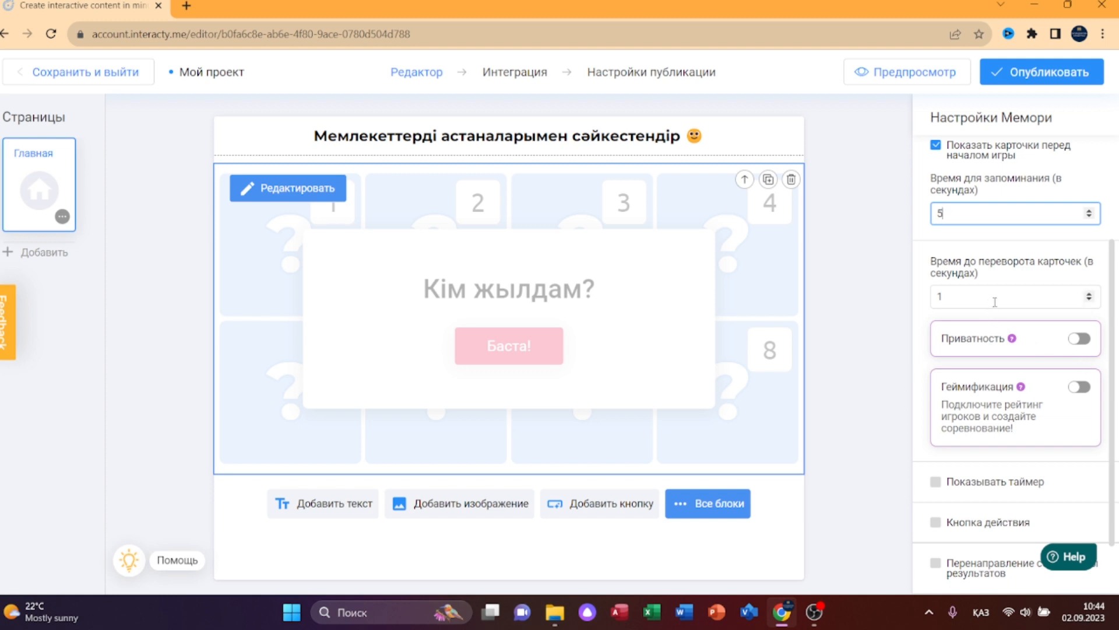
{"action": "left_click", "coordinate": [1089, 293]}
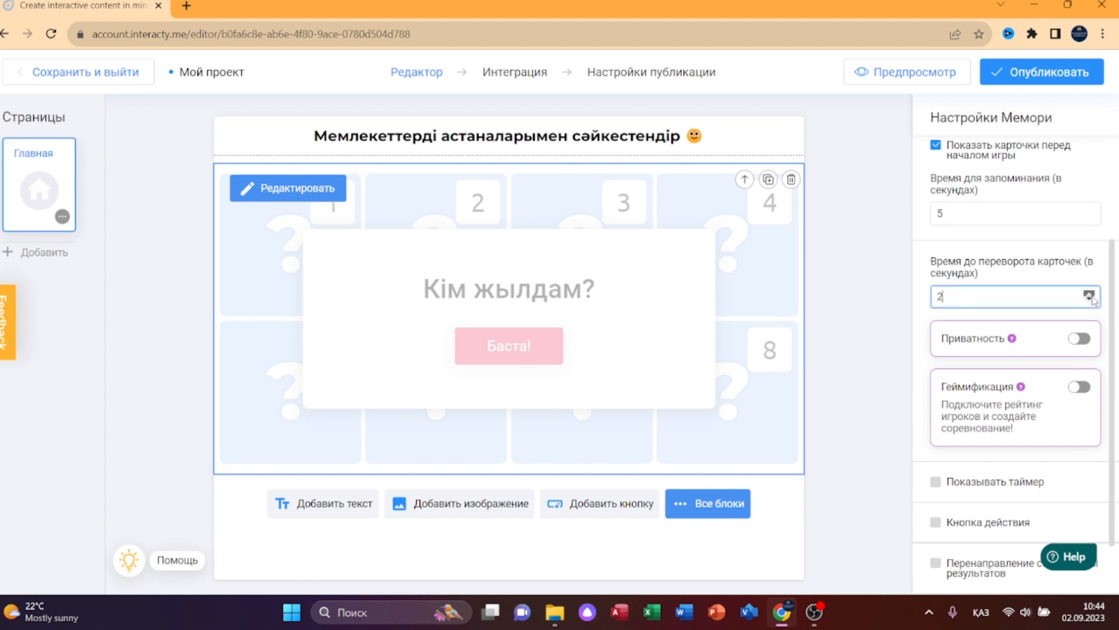
{"action": "scroll", "coordinate": [1090, 342], "scroll_direction": "down", "scroll_amount": 1}
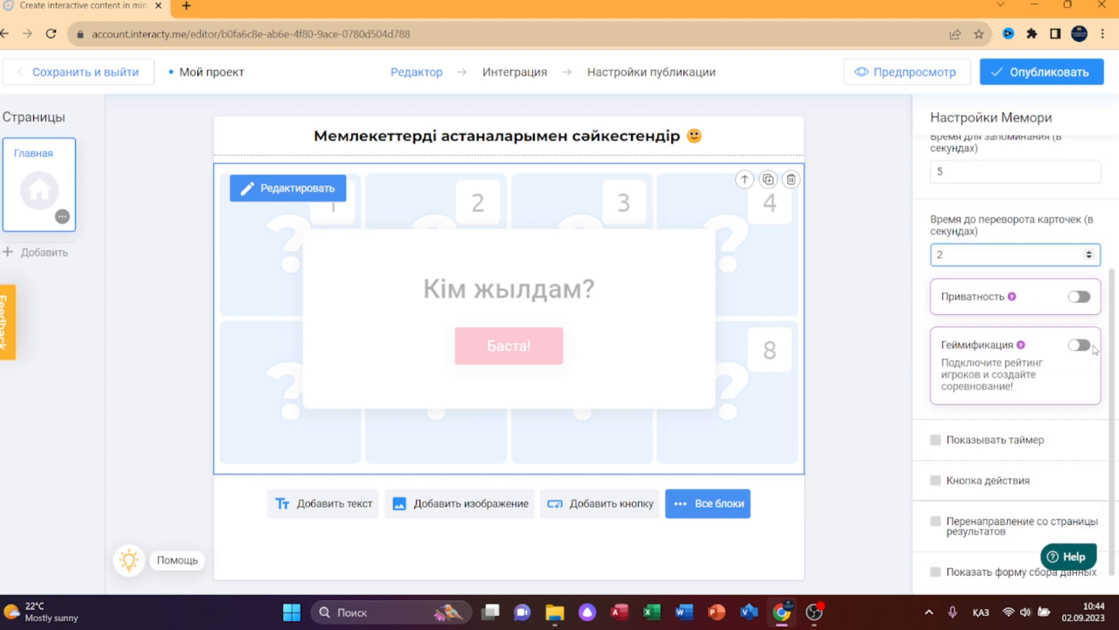
{"action": "left_click", "coordinate": [988, 442]}
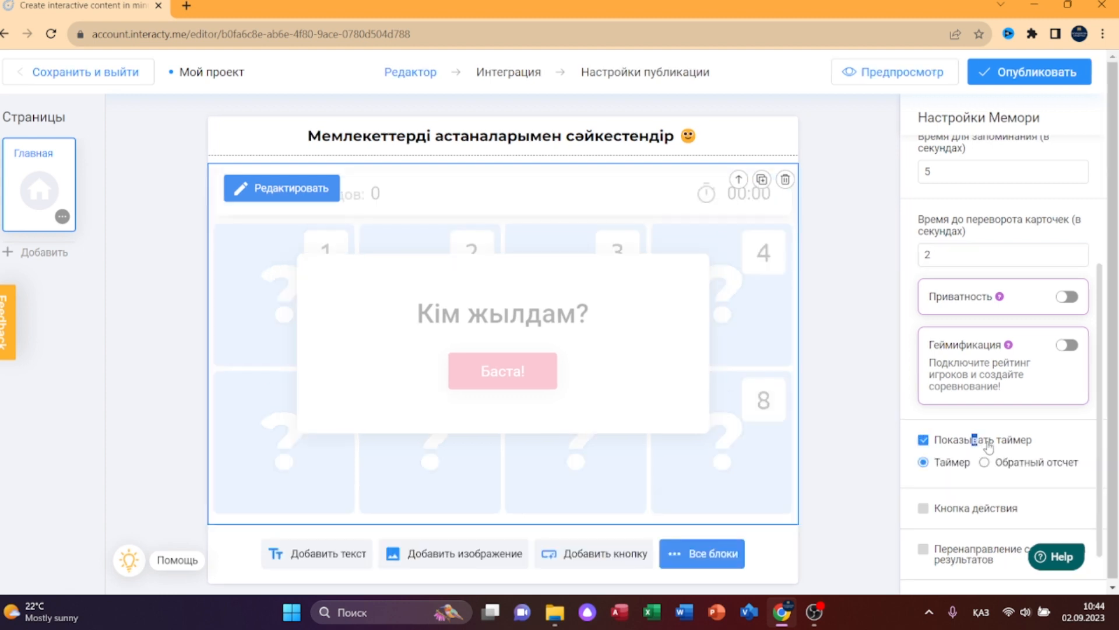
{"action": "left_click", "coordinate": [883, 430]}
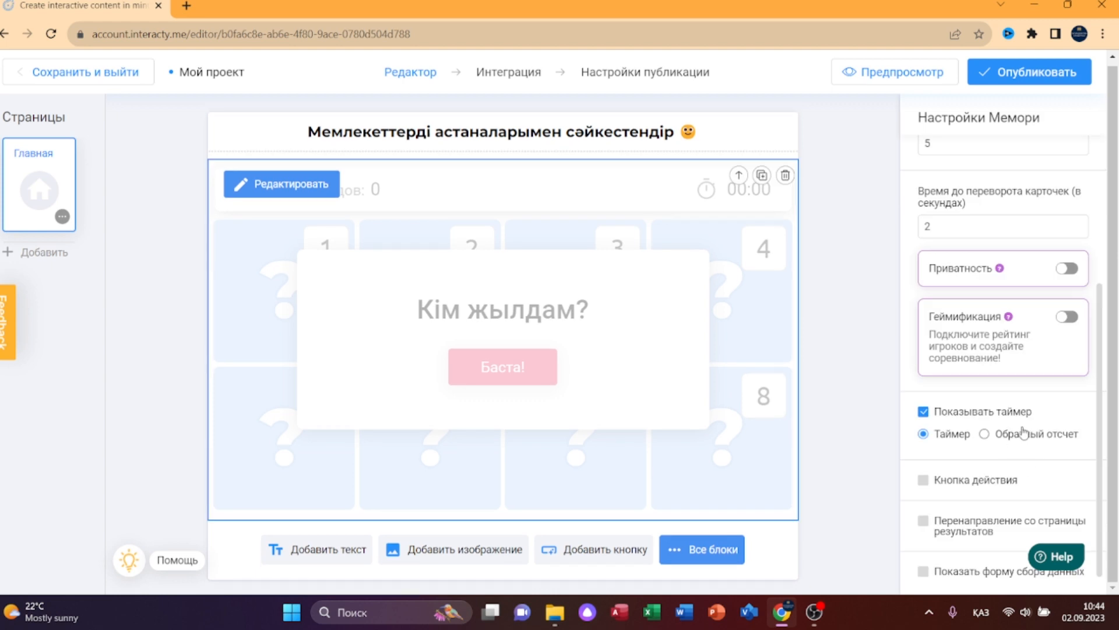
{"action": "left_click", "coordinate": [925, 481]}
{"action": "scroll", "coordinate": [948, 460], "scroll_direction": "down", "scroll_amount": 2}
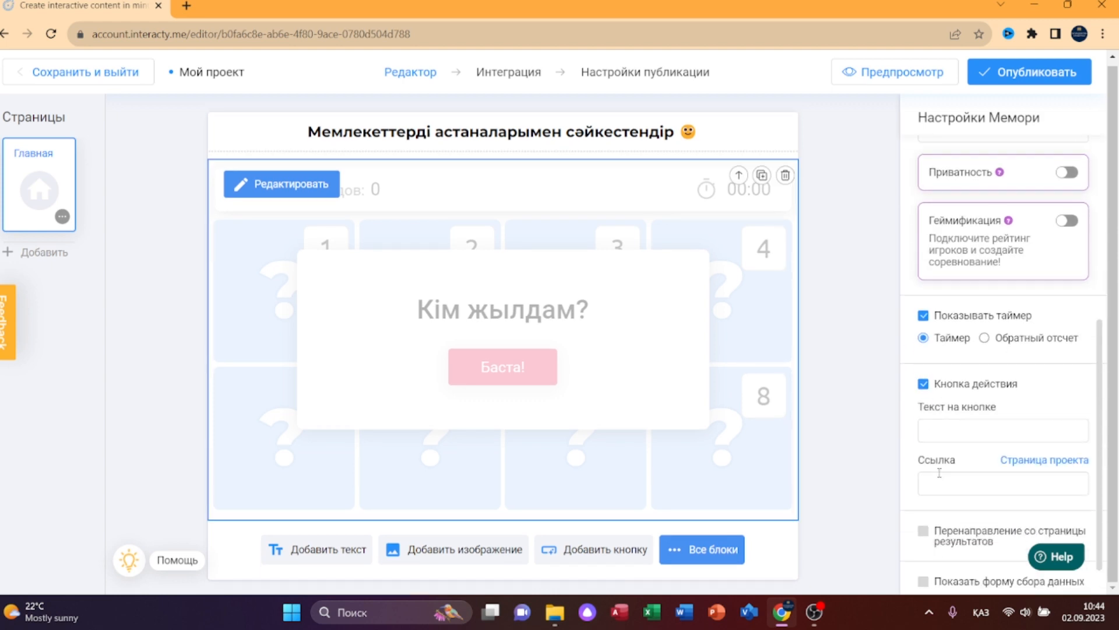
{"action": "left_click", "coordinate": [924, 374]}
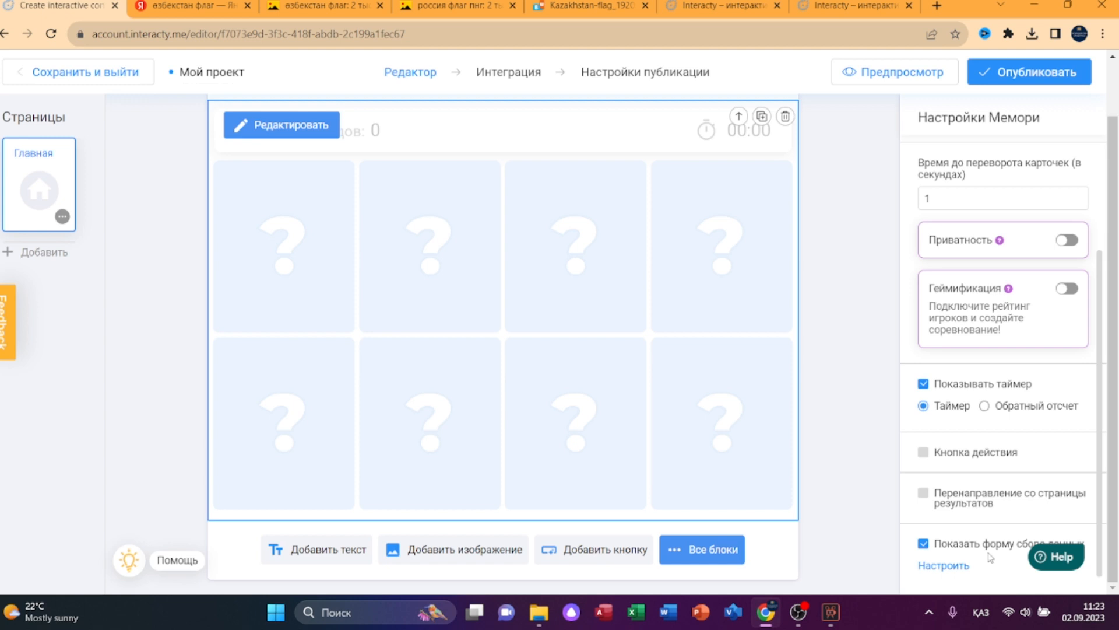
- Add the Фамилия field to the data collection form alongside Имя and Email, and save the form settings
{"action": "left_click", "coordinate": [948, 569]}
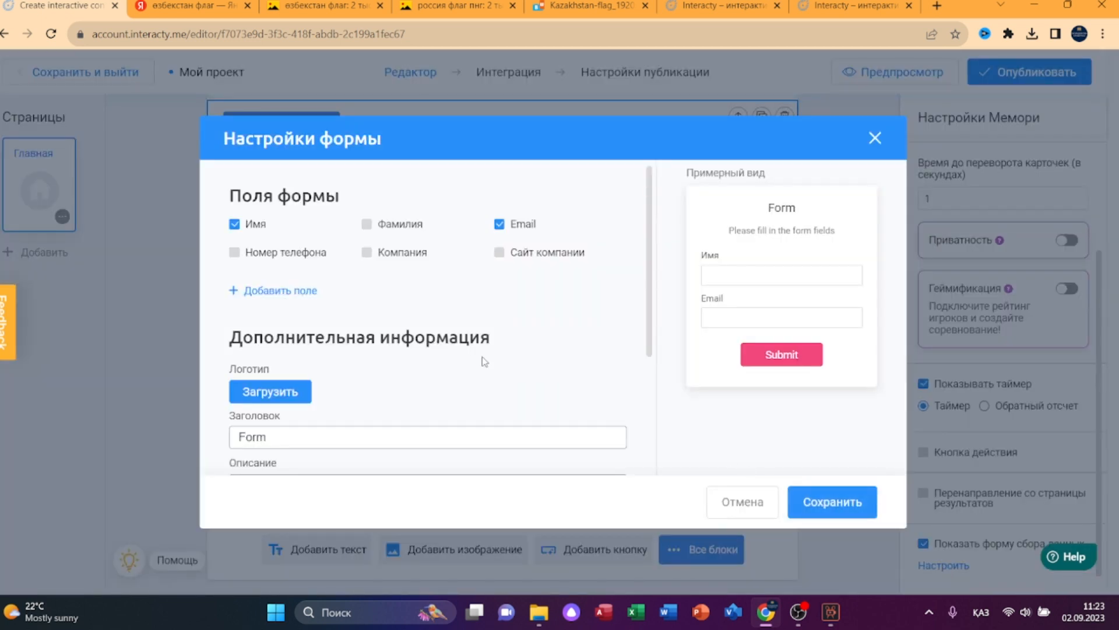
{"action": "left_click", "coordinate": [367, 229]}
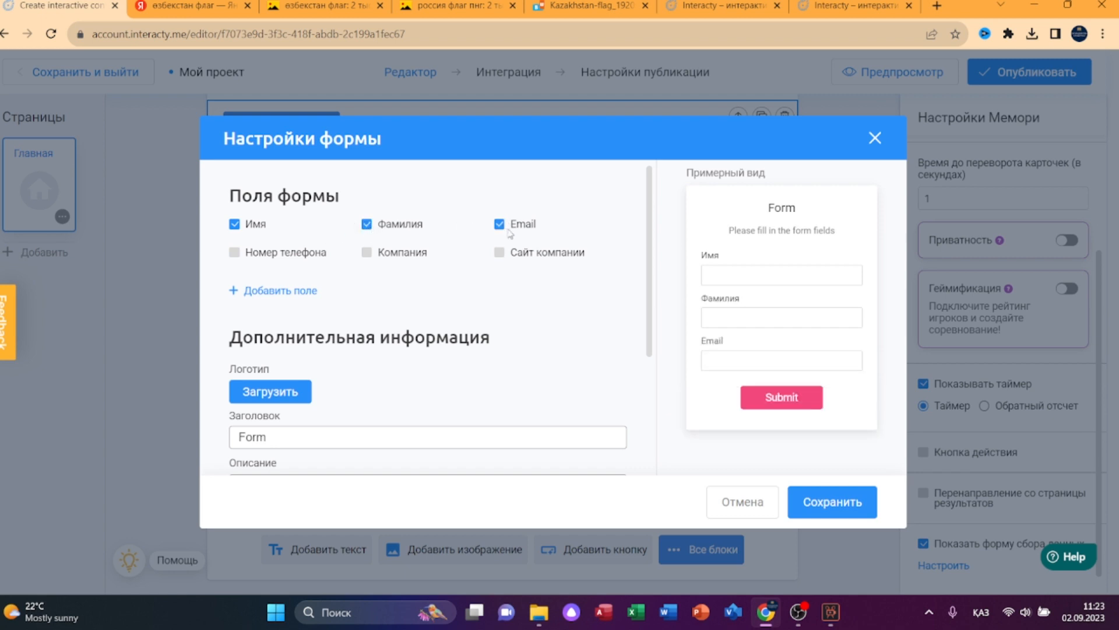
{"action": "left_click", "coordinate": [844, 495]}
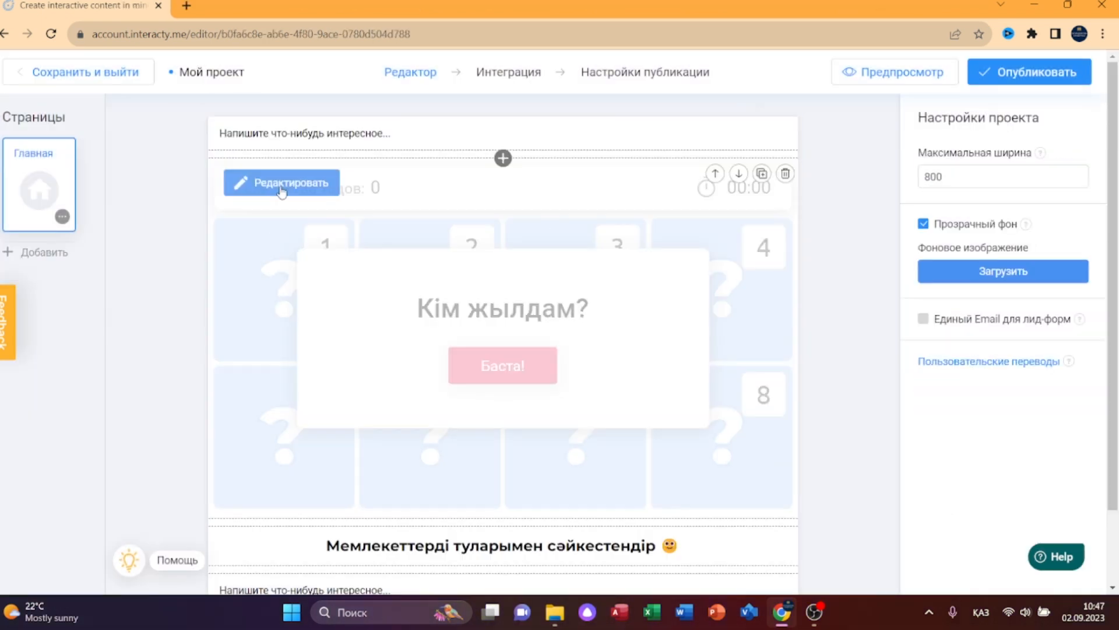
- Give the first card of pair 1 the text "Қазақстан" on an orange card colour and save it
{"action": "left_click", "coordinate": [283, 187]}
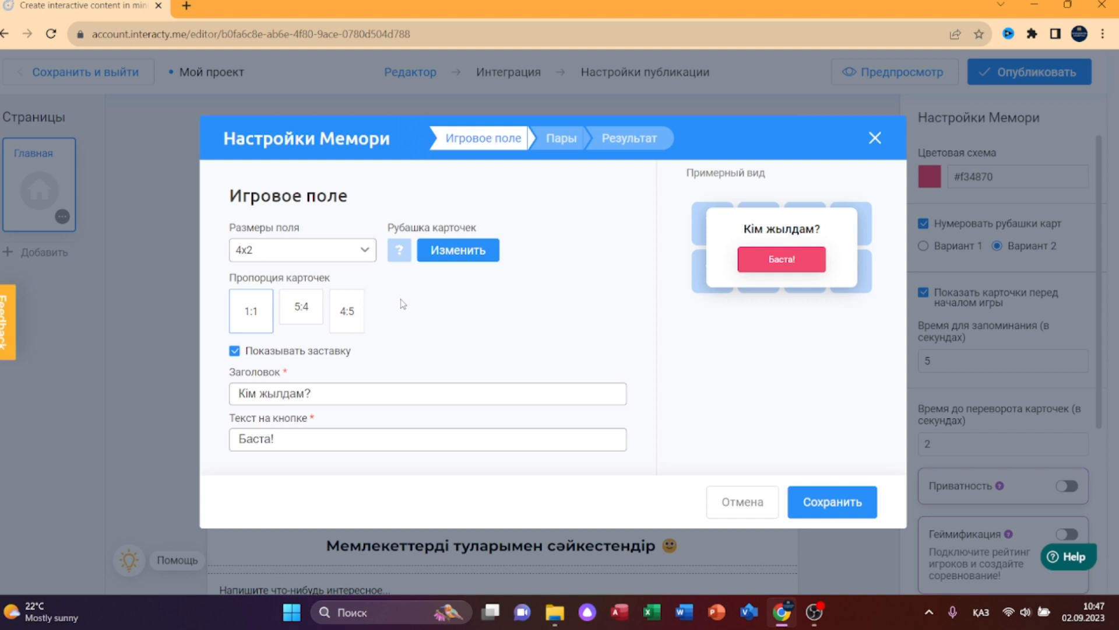
{"action": "left_click", "coordinate": [561, 138]}
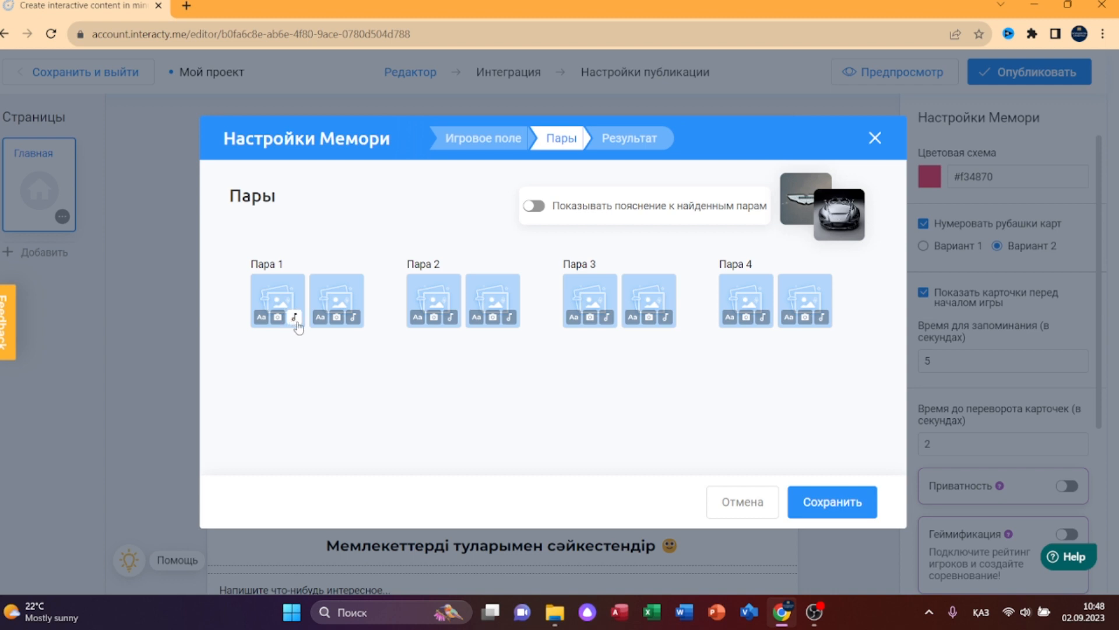
{"action": "left_click", "coordinate": [261, 317]}
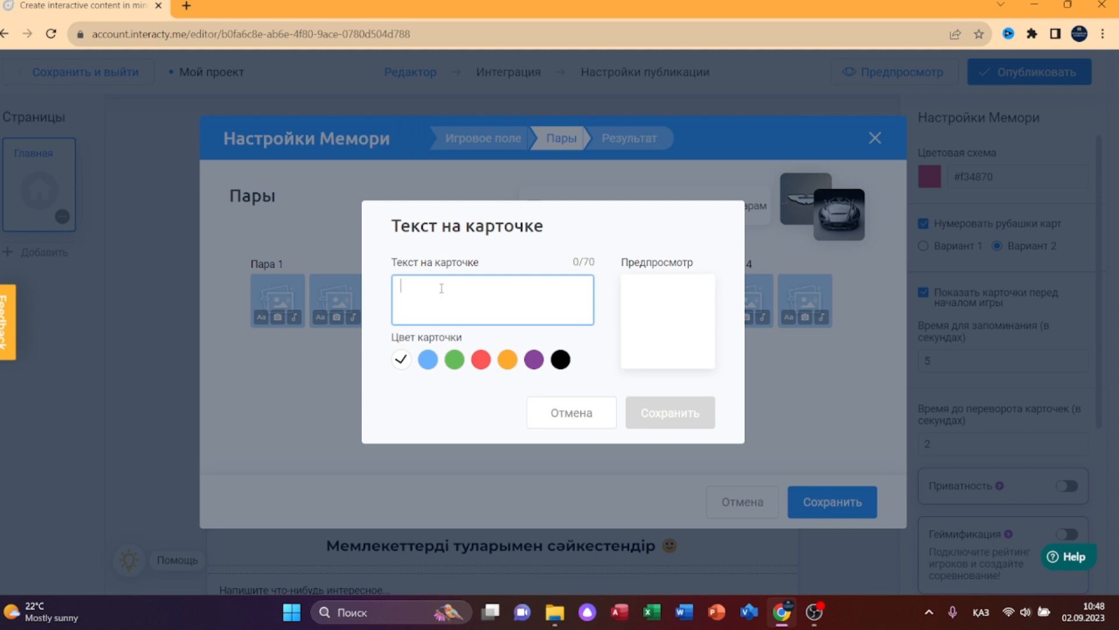
{"action": "type", "text": "Қазақстан"}
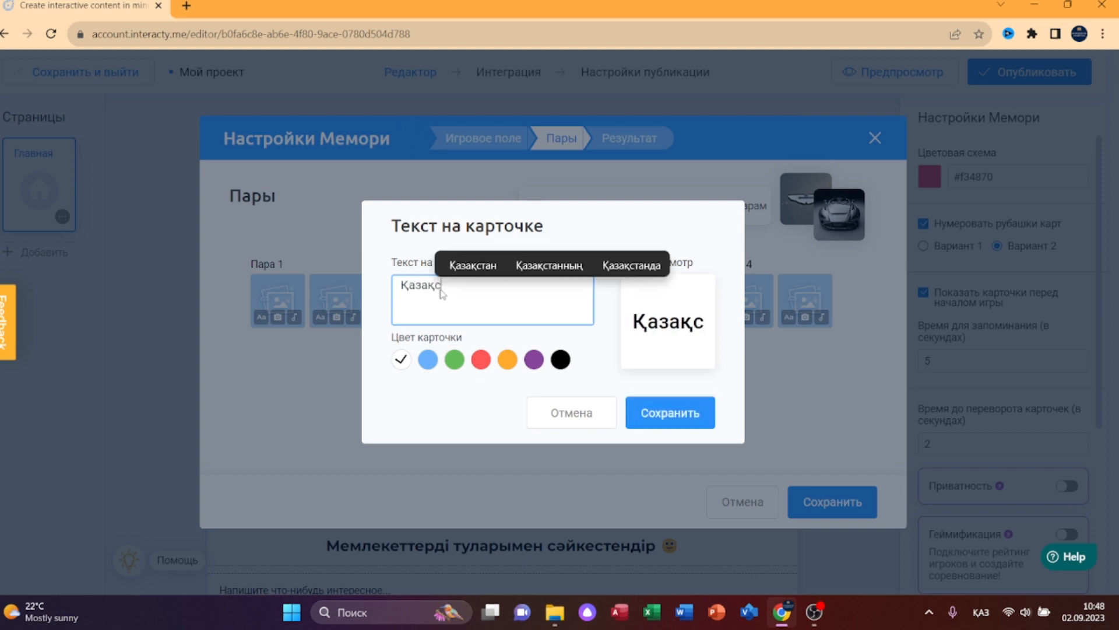
{"action": "left_click", "coordinate": [427, 362]}
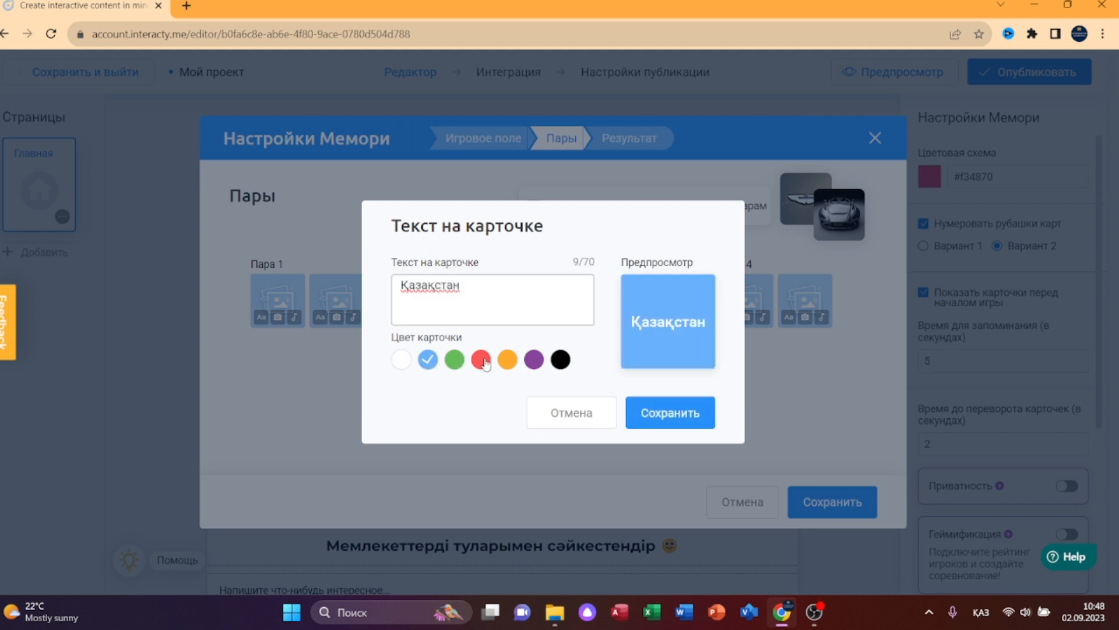
{"action": "left_click", "coordinate": [507, 359]}
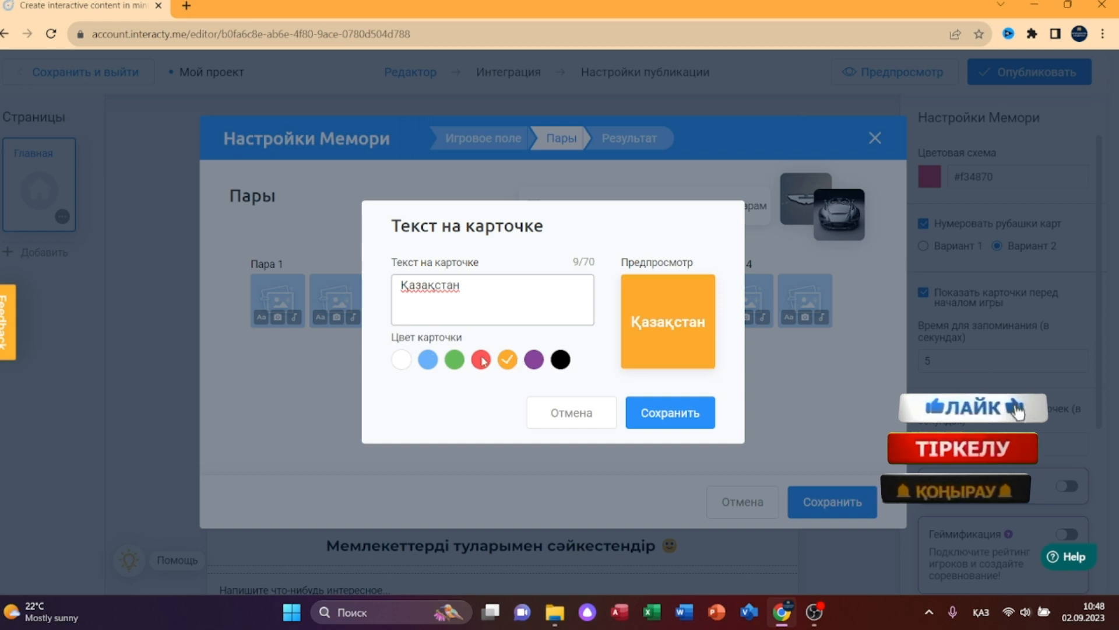
{"action": "left_click", "coordinate": [644, 408]}
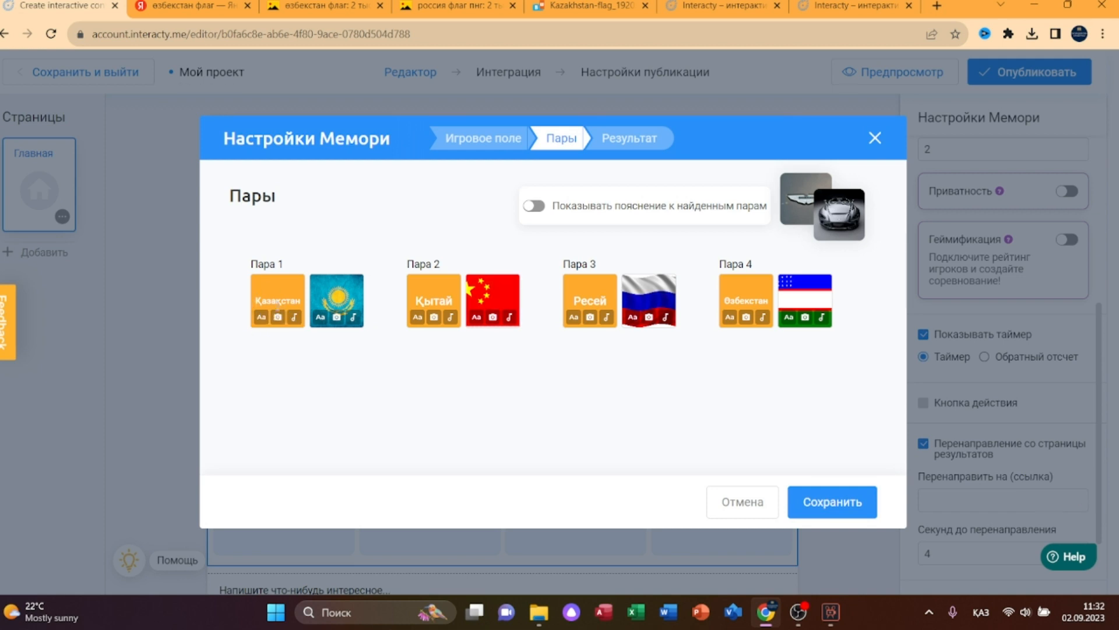
- Upload the Kazakhstan-flag_1920x1200 picture uncropped and insert it as the second card of pair 1
{"action": "left_click", "coordinate": [338, 318]}
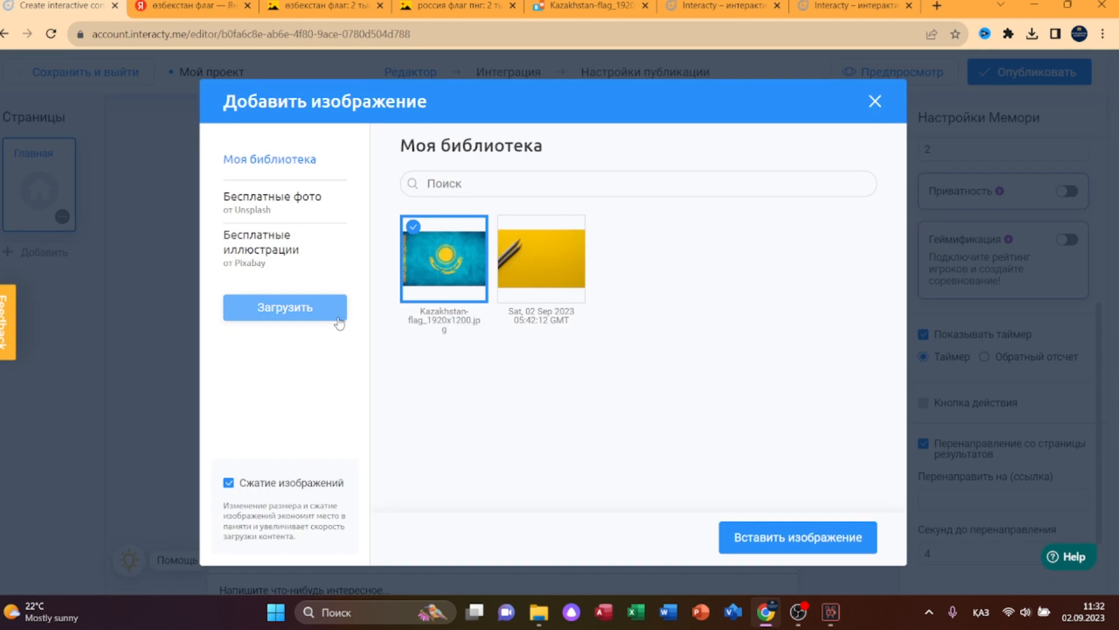
{"action": "left_click", "coordinate": [295, 318]}
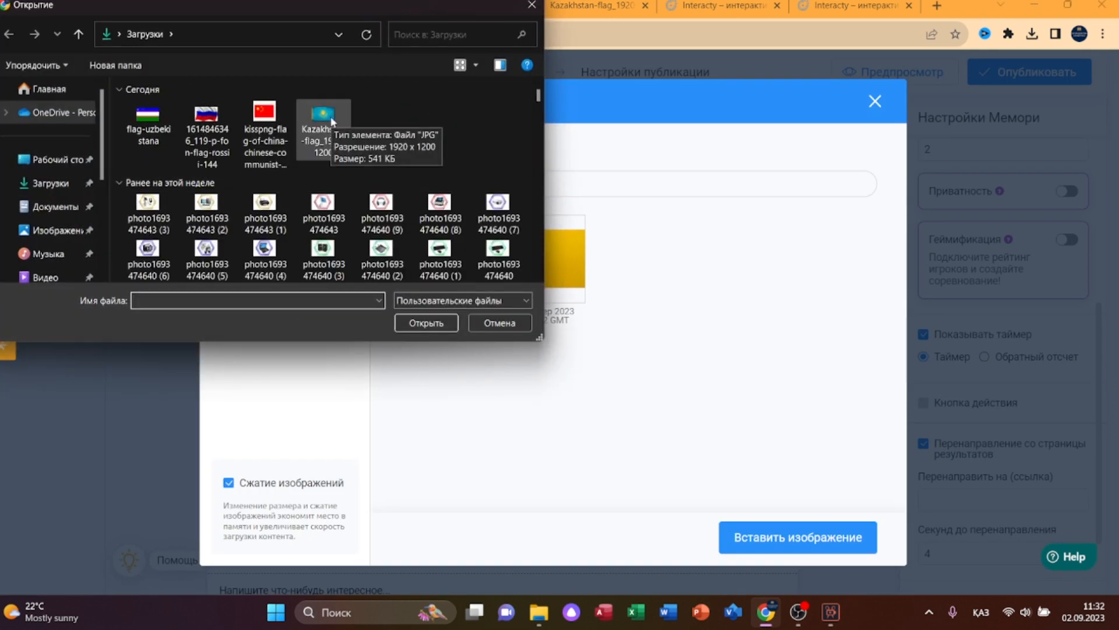
{"action": "double_click", "coordinate": [324, 116]}
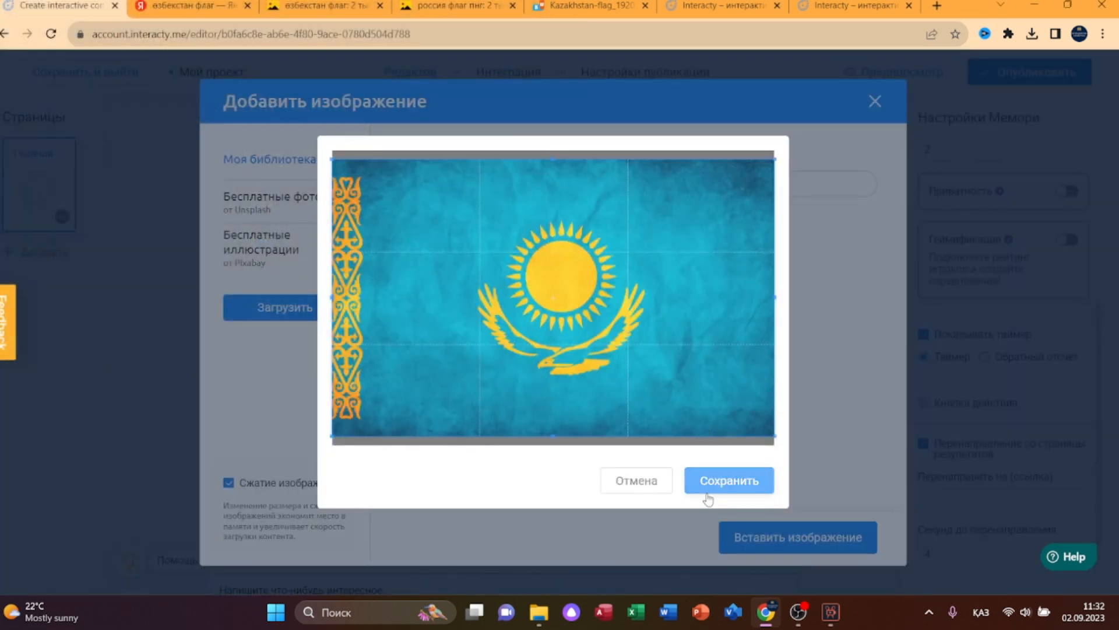
{"action": "left_click", "coordinate": [723, 490]}
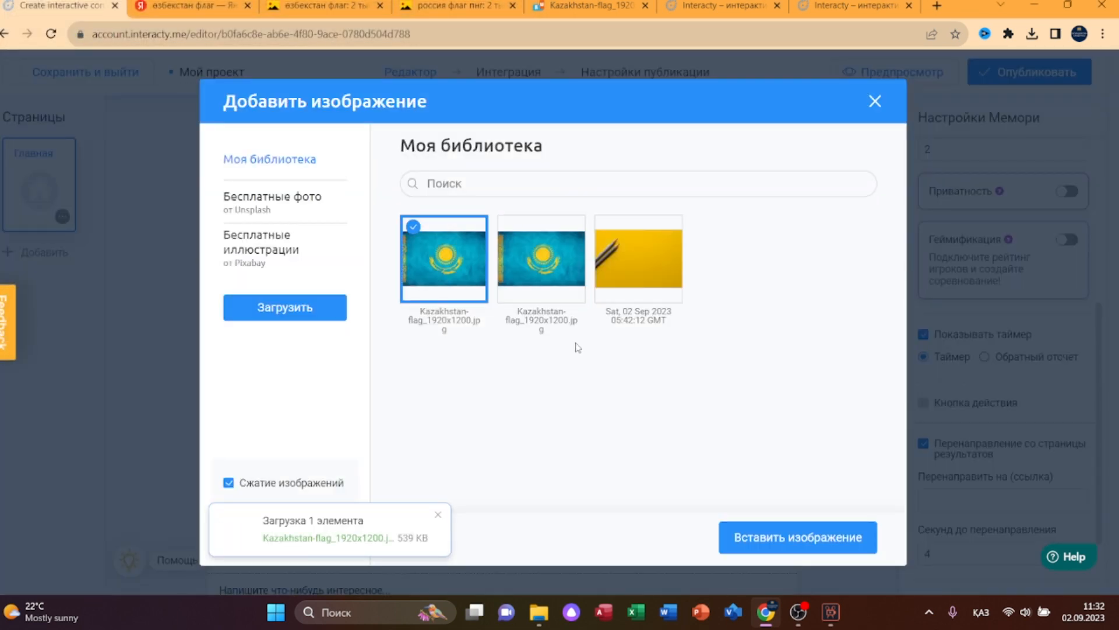
{"action": "left_click", "coordinate": [818, 539]}
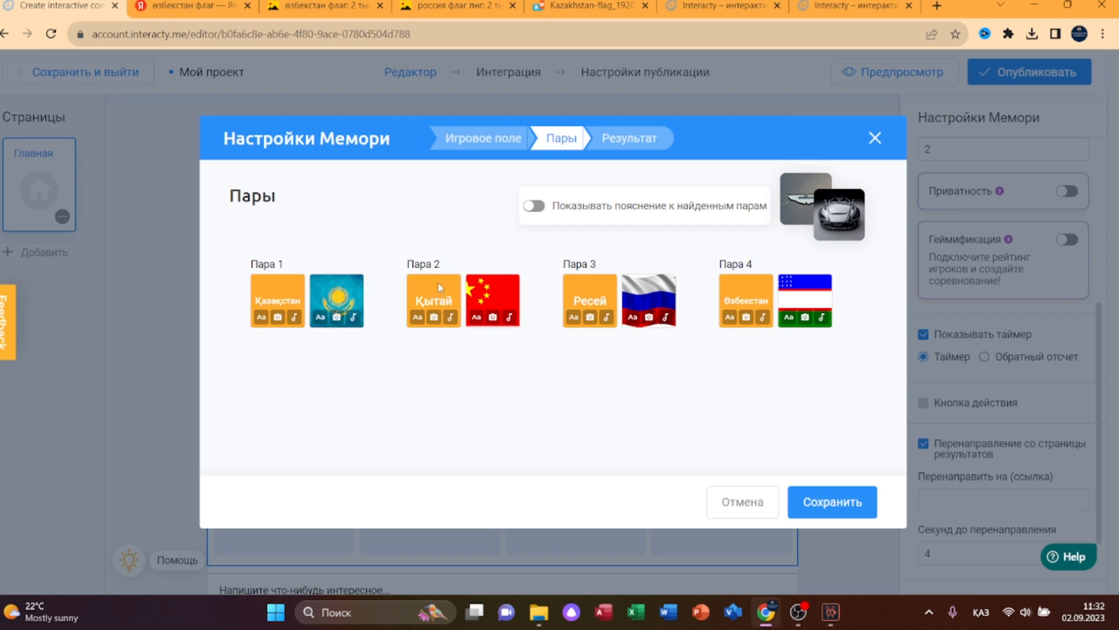
- Complete pair 2 with the orange text card "Қытай" and the uploaded Chinese flag image cropped to the flag's edges, and save the memory settings
{"action": "left_click", "coordinate": [416, 318]}
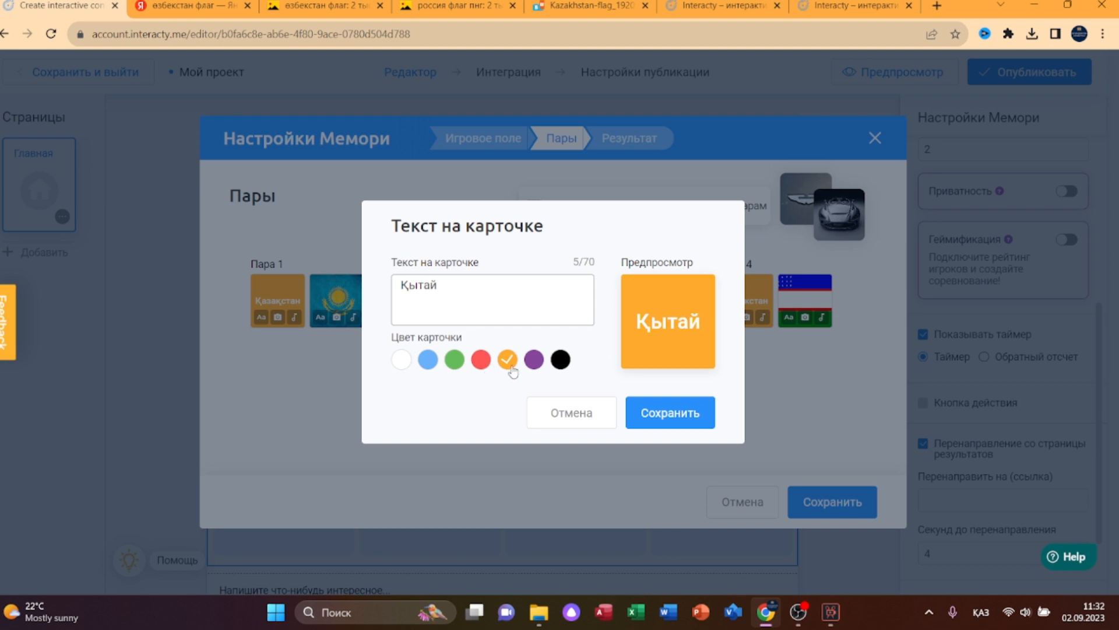
{"action": "left_click", "coordinate": [679, 418]}
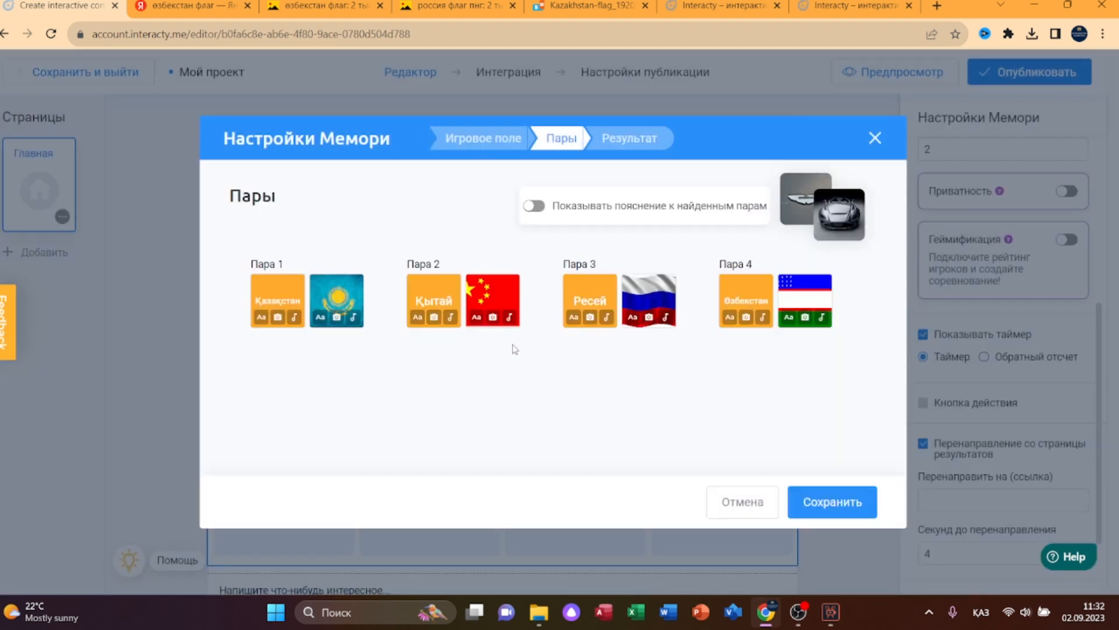
{"action": "left_click", "coordinate": [492, 320]}
{"action": "left_click", "coordinate": [338, 322]}
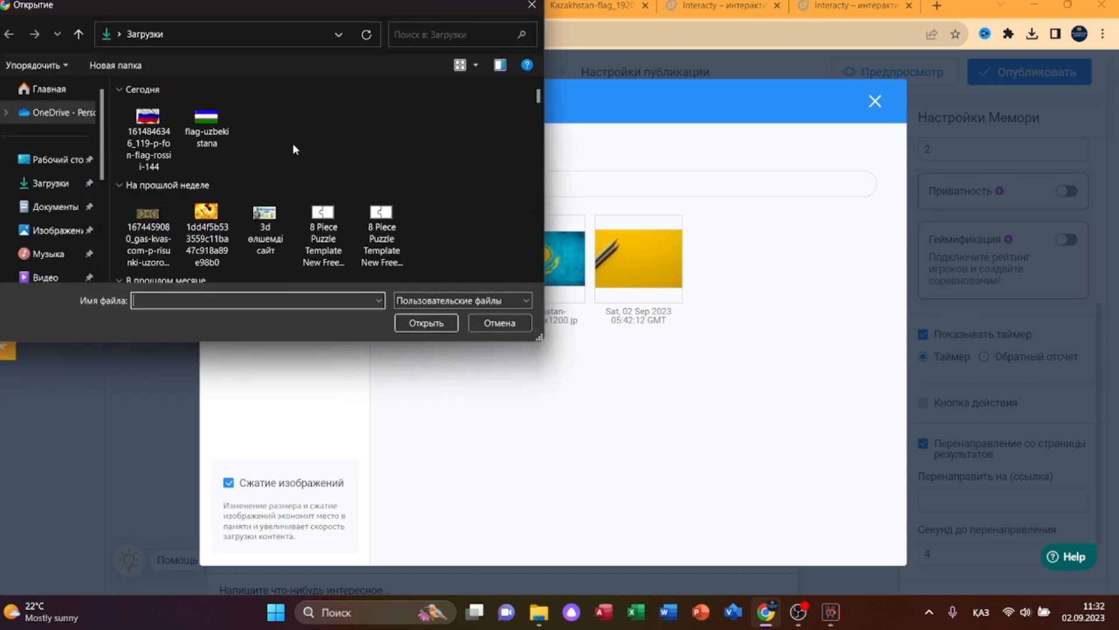
{"action": "double_click", "coordinate": [265, 129]}
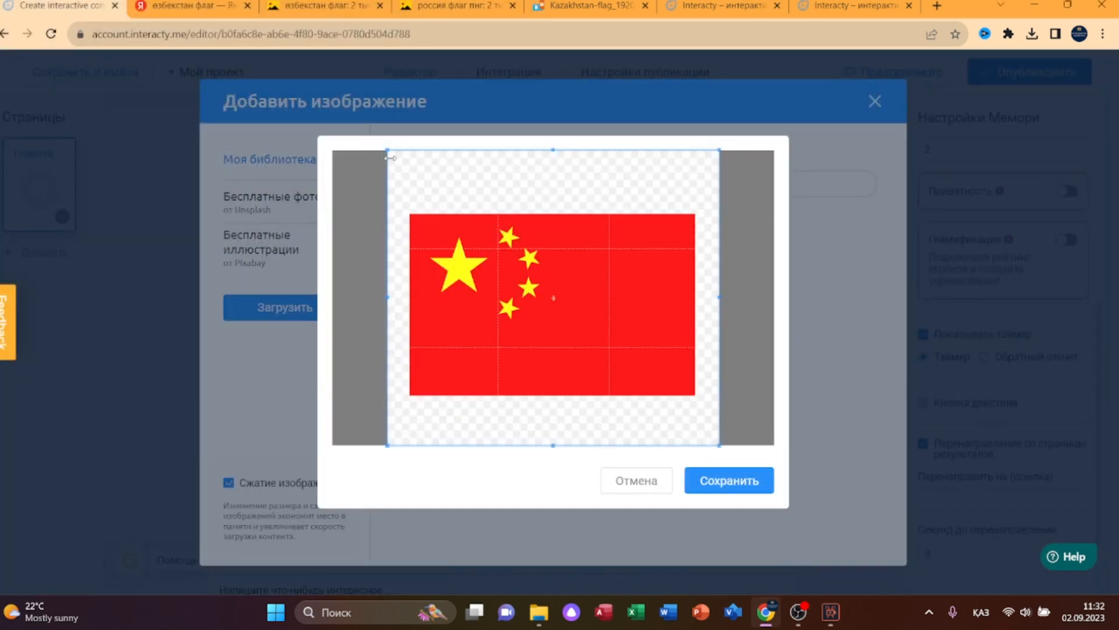
{"action": "left_click_drag", "start_coordinate": [388, 151], "coordinate": [403, 212]}
{"action": "left_click_drag", "start_coordinate": [719, 445], "coordinate": [697, 398]}
{"action": "left_click", "coordinate": [734, 480]}
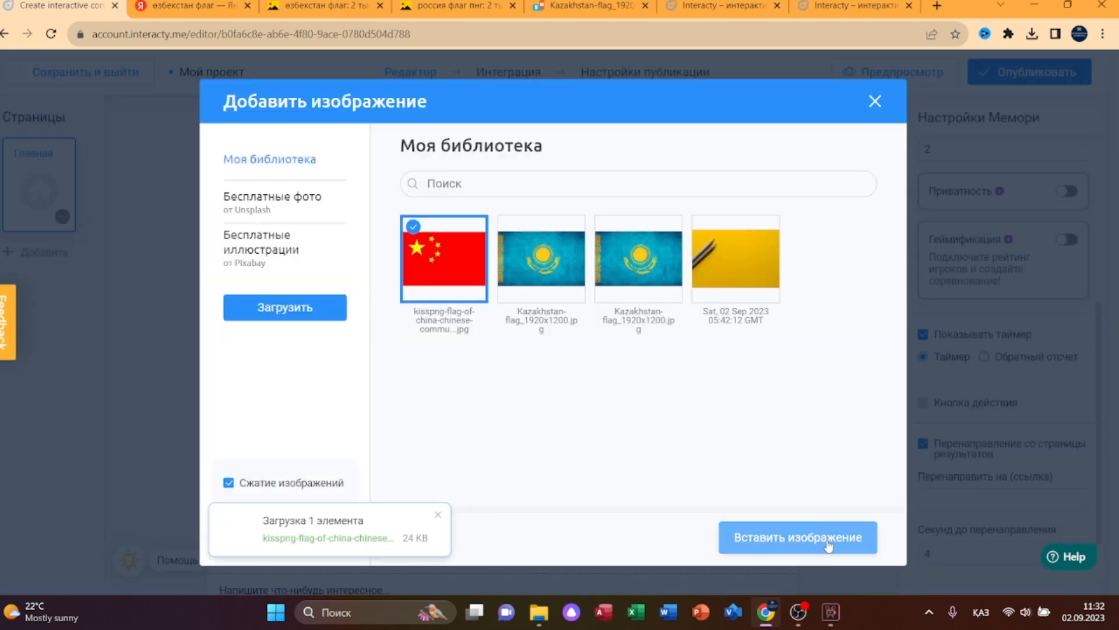
{"action": "left_click", "coordinate": [829, 539]}
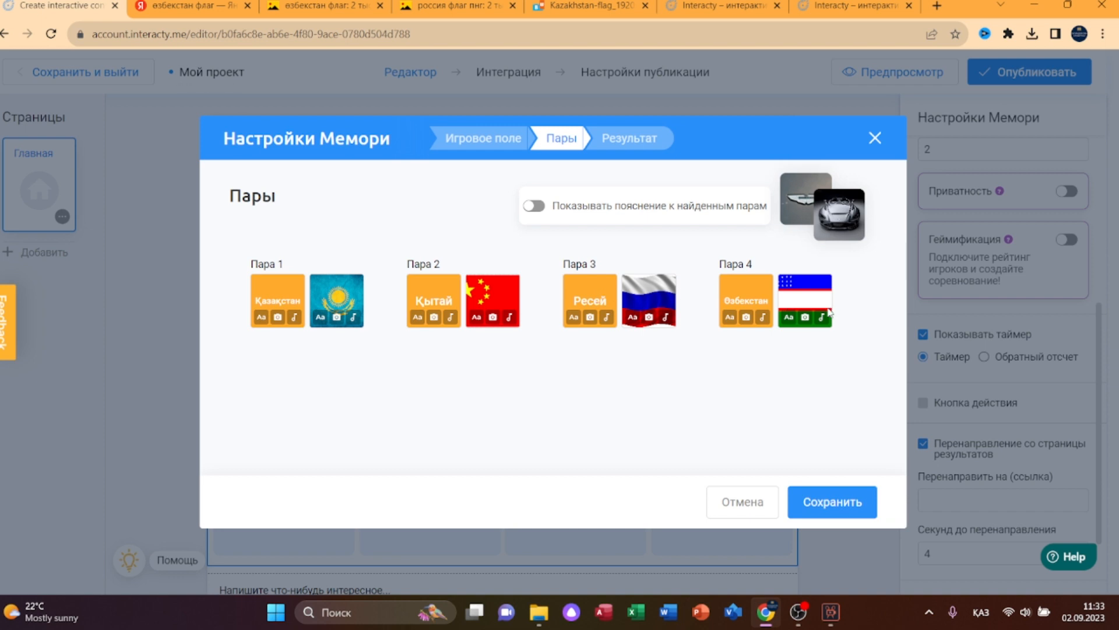
{"action": "left_click", "coordinate": [816, 507]}
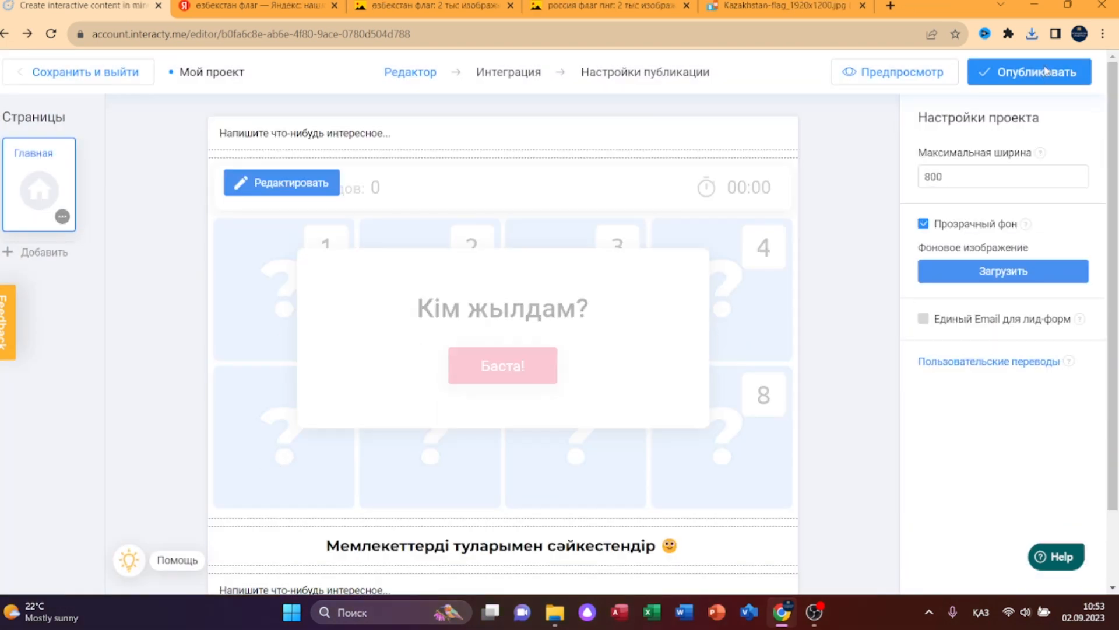
- Publish the project without the player rating and copy its link for sharing with students
{"action": "left_click", "coordinate": [1044, 69]}
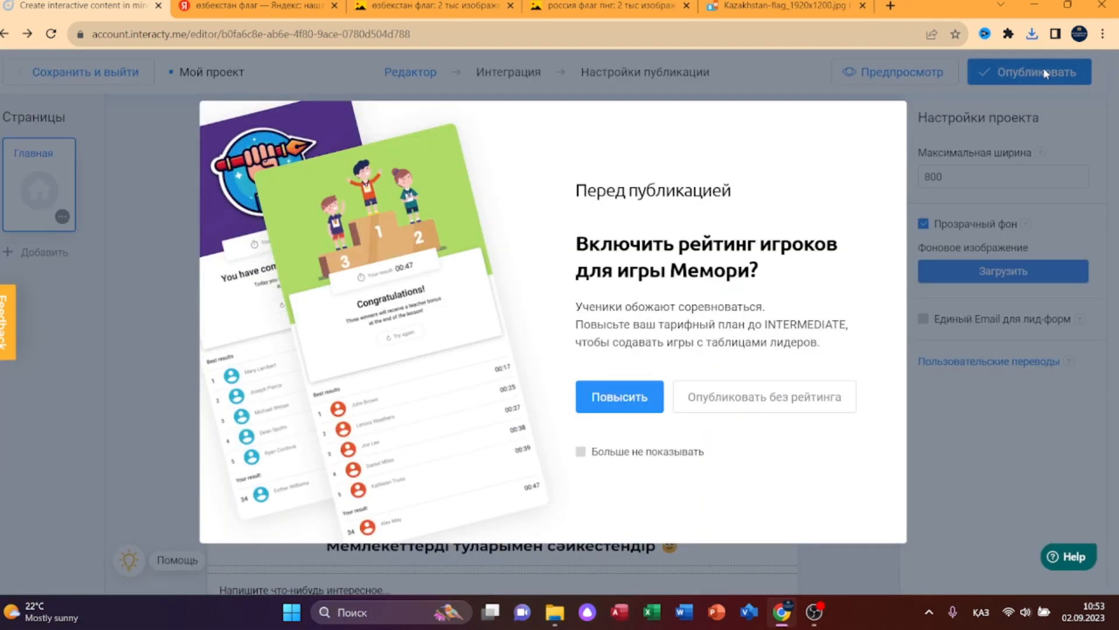
{"action": "left_click", "coordinate": [752, 400]}
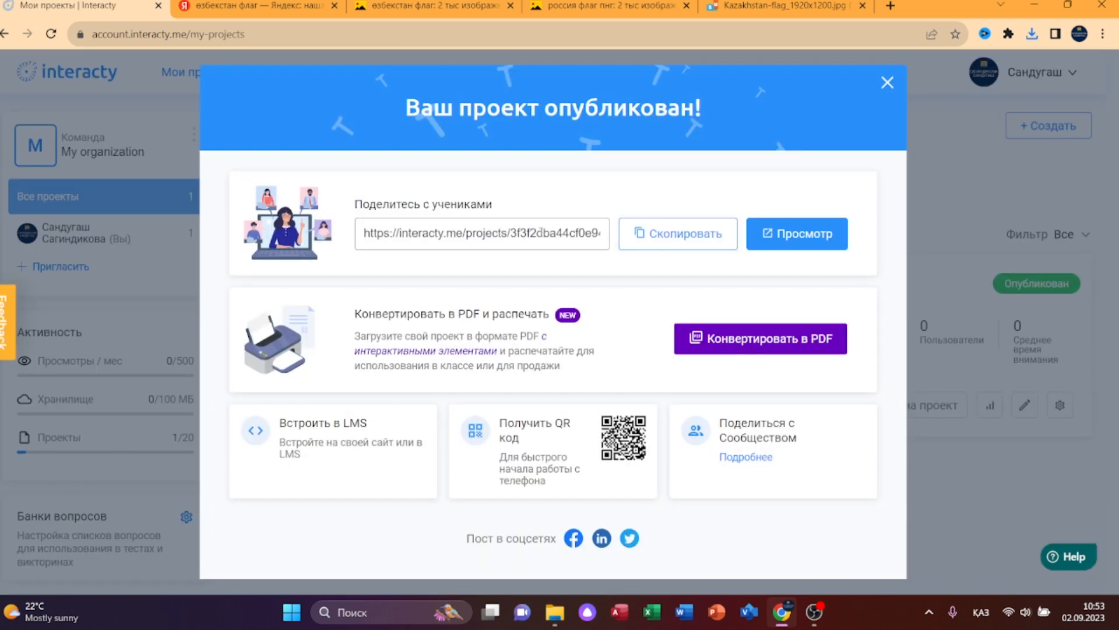
{"action": "left_click", "coordinate": [692, 240]}
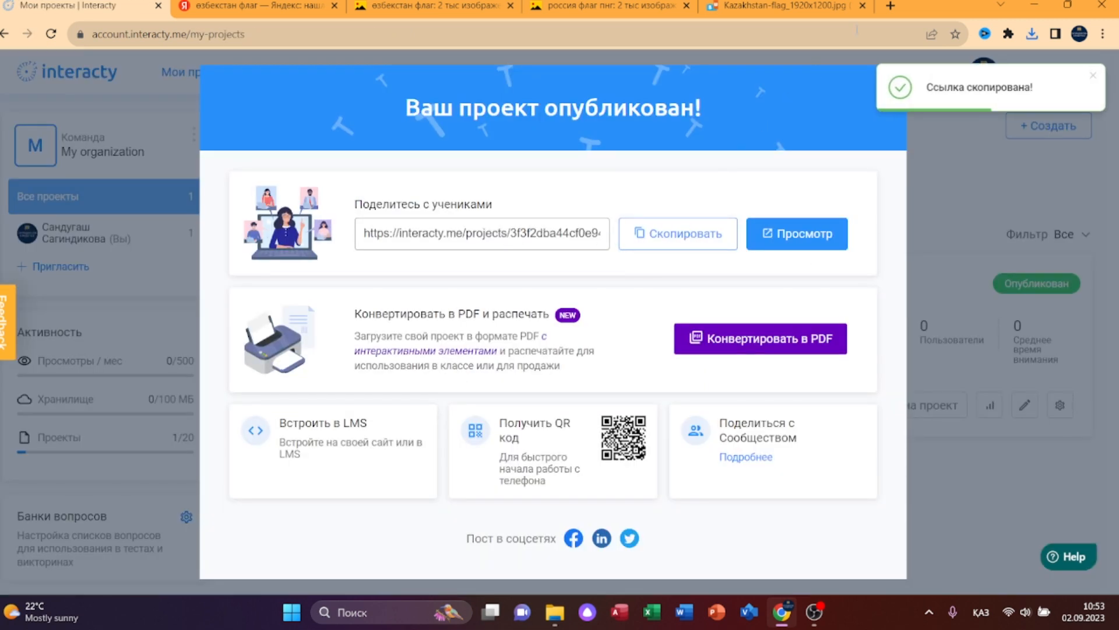
{"action": "left_click", "coordinate": [890, 6]}
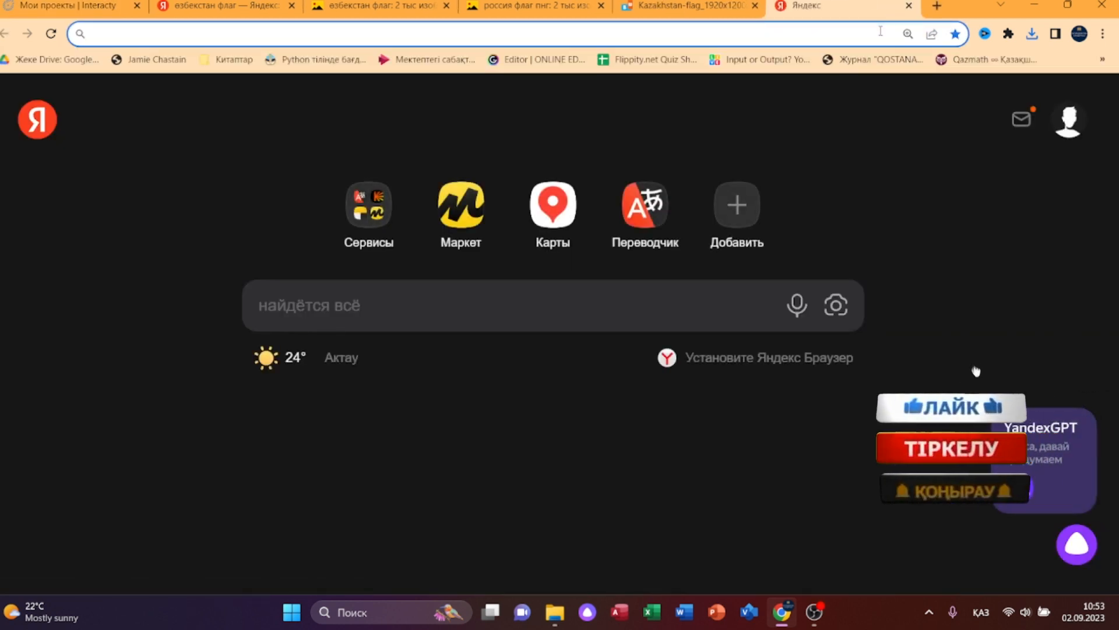
{"action": "type", "text": "https://interacty.me/projects/3f3f2dba44cf0e94"}
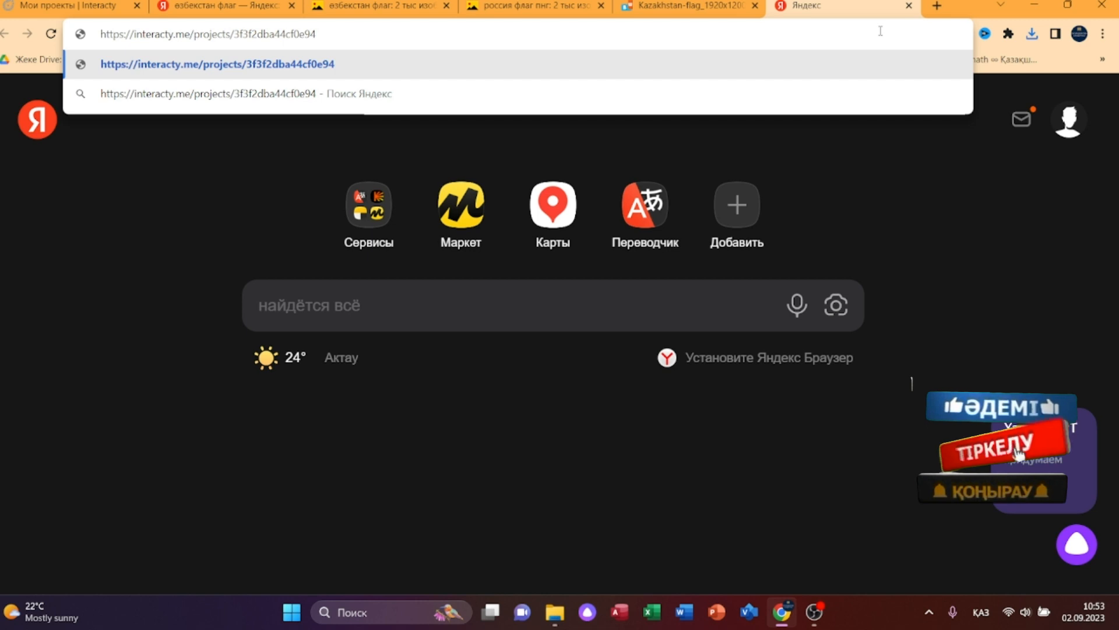
{"action": "key", "text": "Return"}
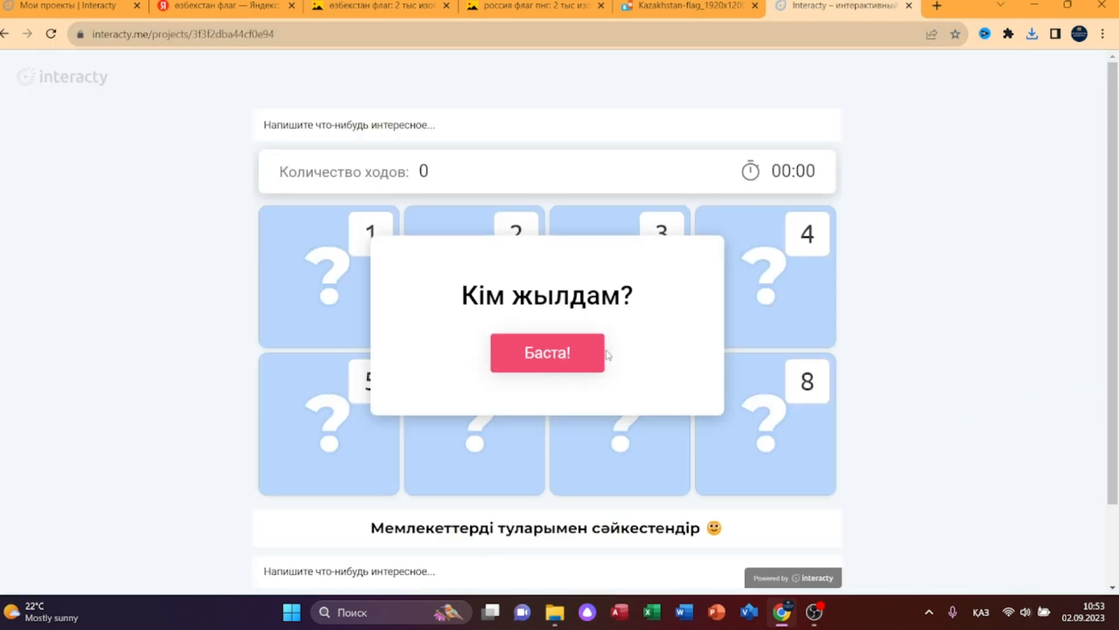
- Start the published memory game, turn over cards 2 and 3, and choose to try again from the results page
{"action": "left_click", "coordinate": [576, 362]}
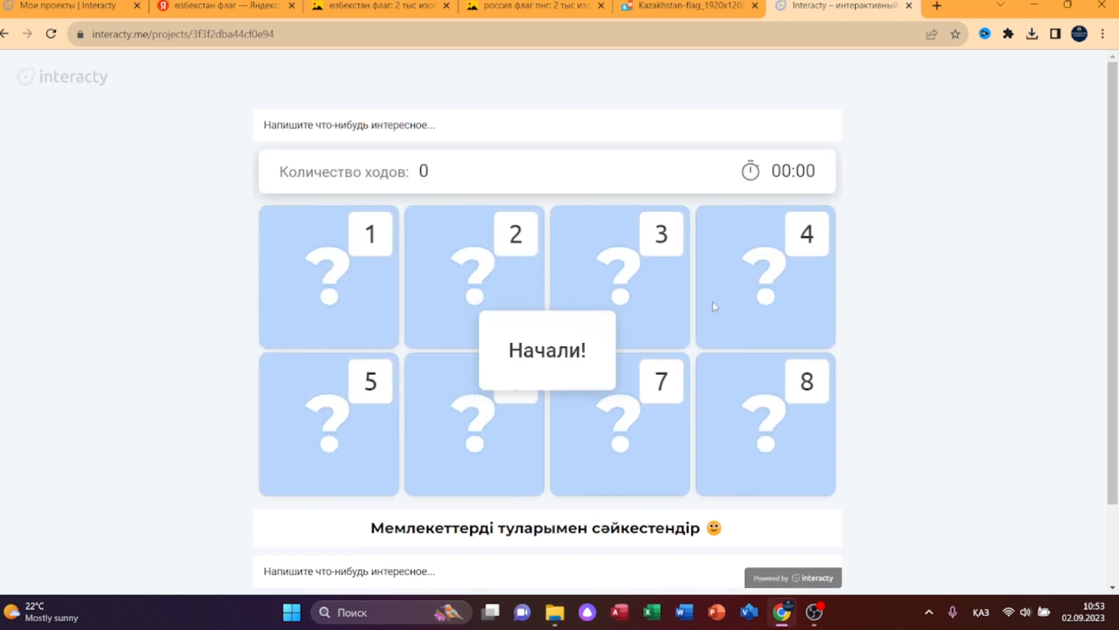
{"action": "left_click", "coordinate": [507, 288]}
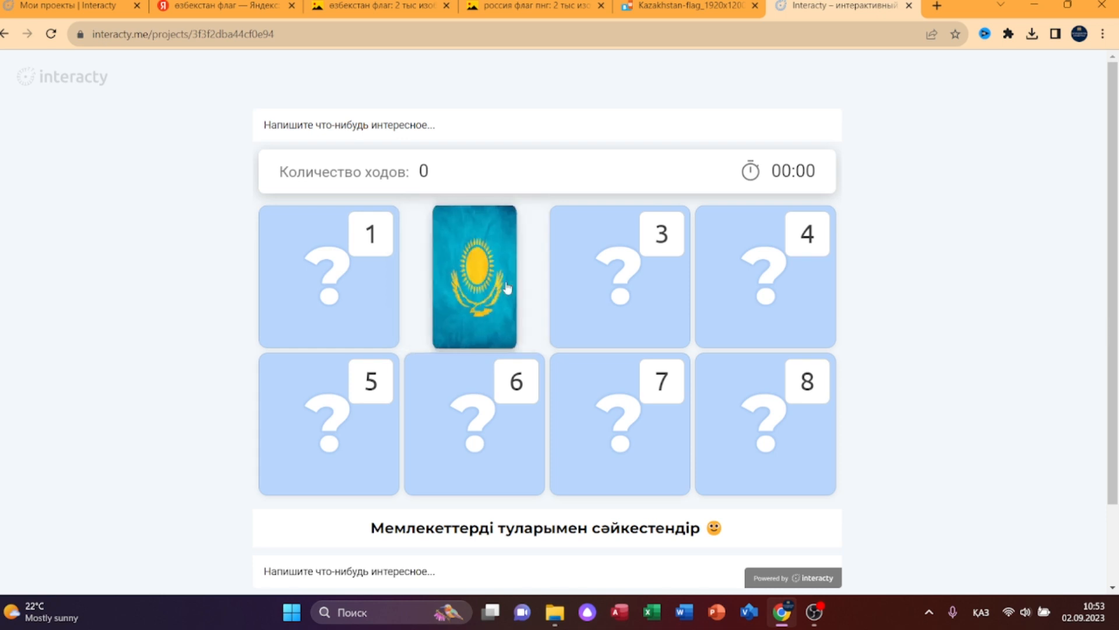
{"action": "left_click", "coordinate": [620, 300]}
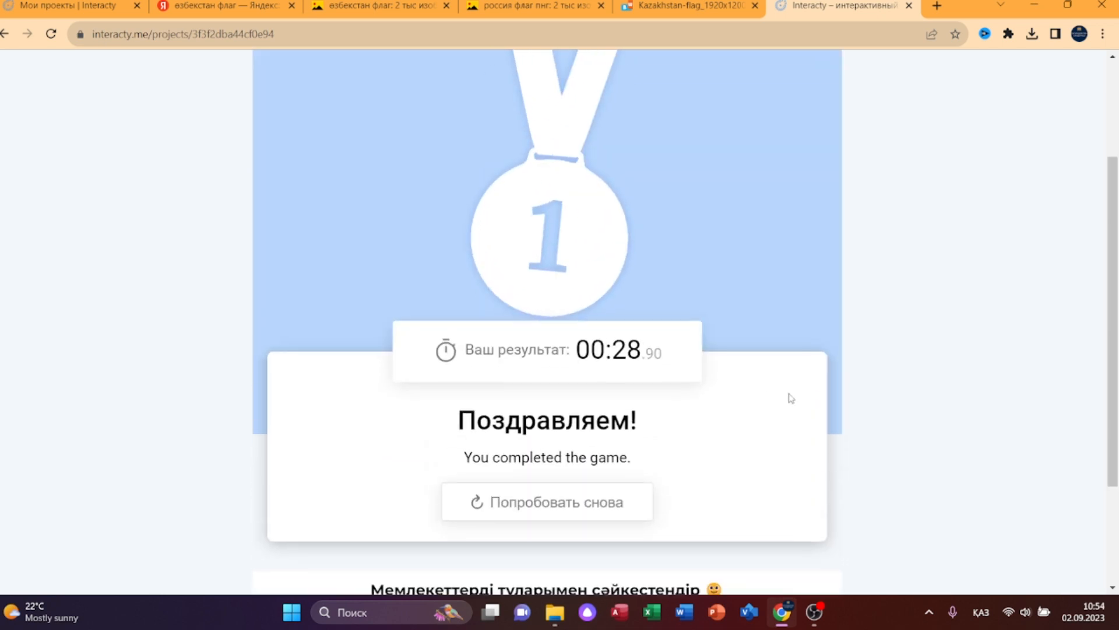
{"action": "scroll", "coordinate": [791, 398], "scroll_direction": "down", "scroll_amount": 3}
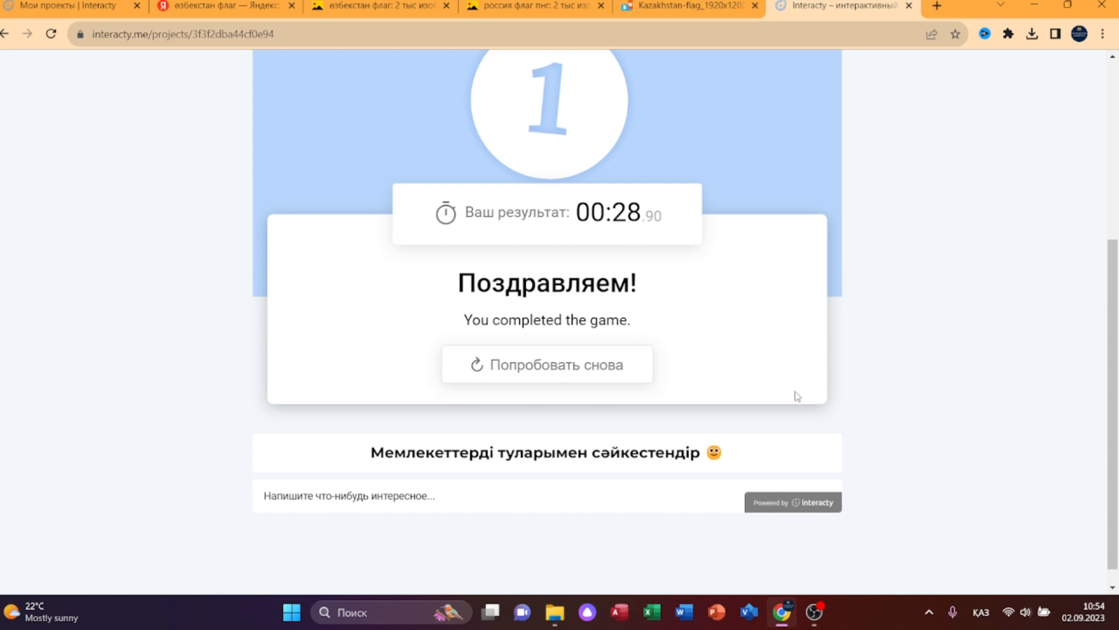
{"action": "left_click", "coordinate": [559, 368]}
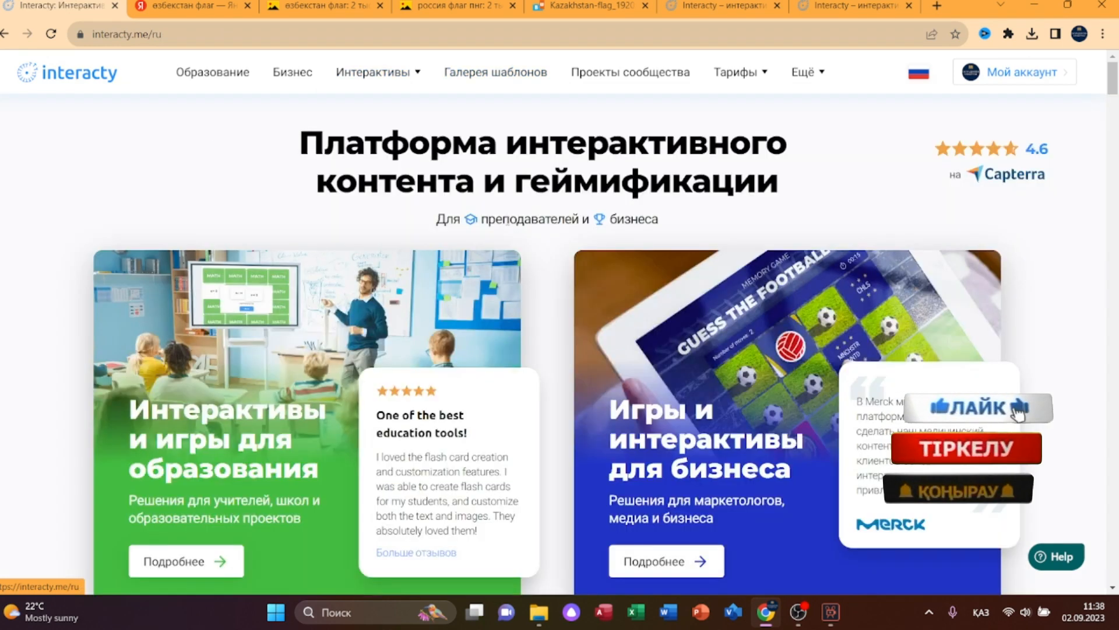
- Examine the Interacty home page from the introduction down to the overview of available interactive activities
{"action": "scroll", "coordinate": [986, 305], "scroll_direction": "down", "scroll_amount": 6}
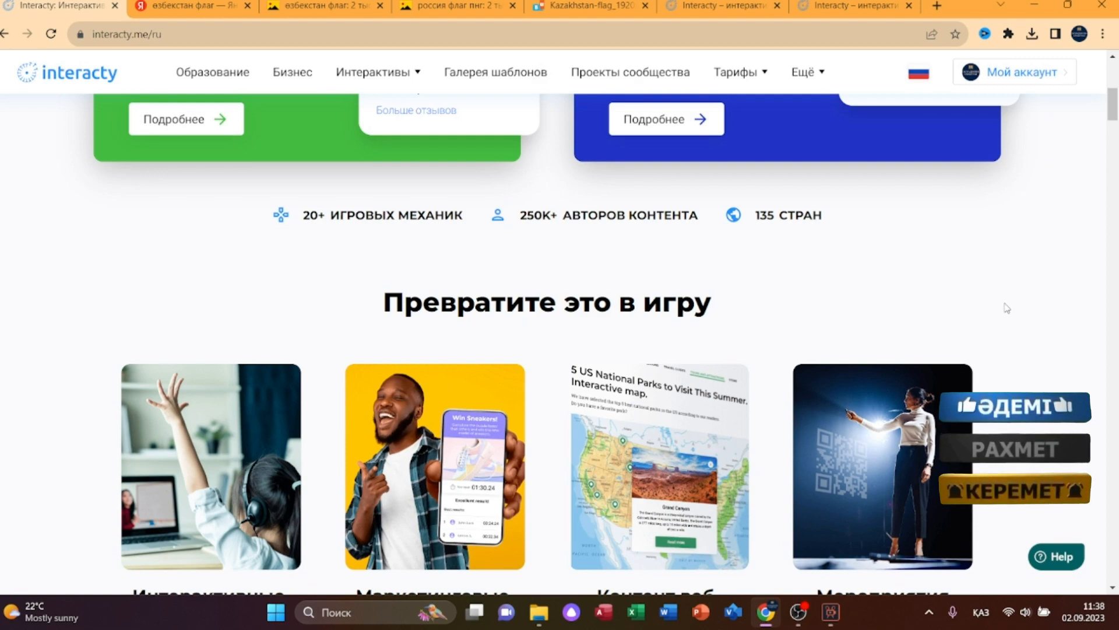
{"action": "scroll", "coordinate": [1009, 311], "scroll_direction": "down", "scroll_amount": 2}
{"action": "scroll", "coordinate": [1013, 317], "scroll_direction": "down", "scroll_amount": 12}
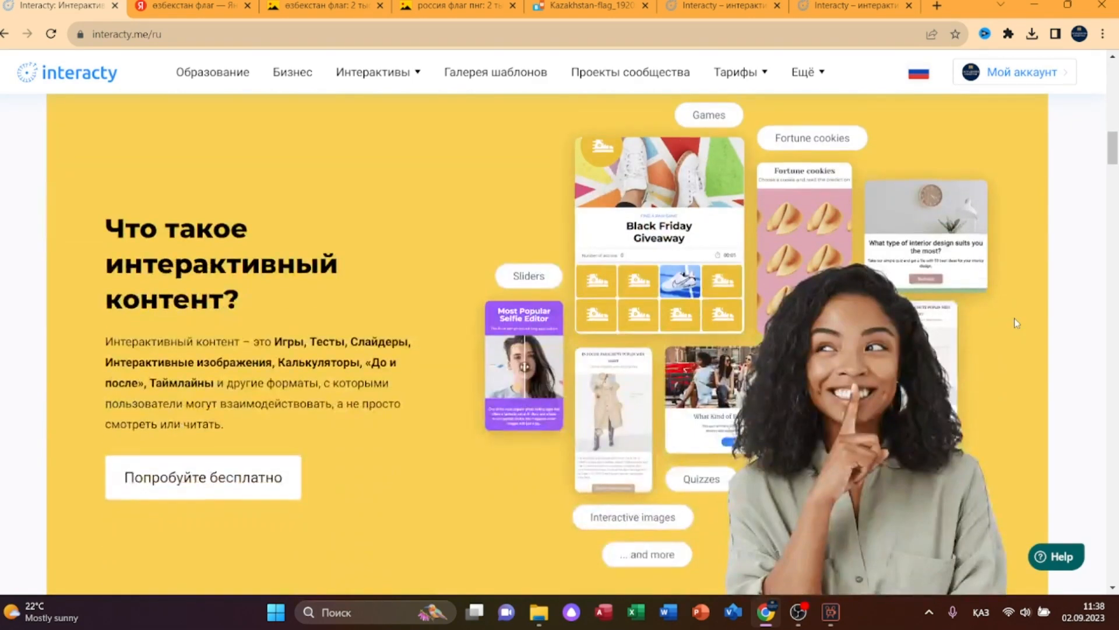
{"action": "scroll", "coordinate": [1015, 319], "scroll_direction": "down", "scroll_amount": 4}
{"action": "scroll", "coordinate": [1017, 323], "scroll_direction": "down", "scroll_amount": 10}
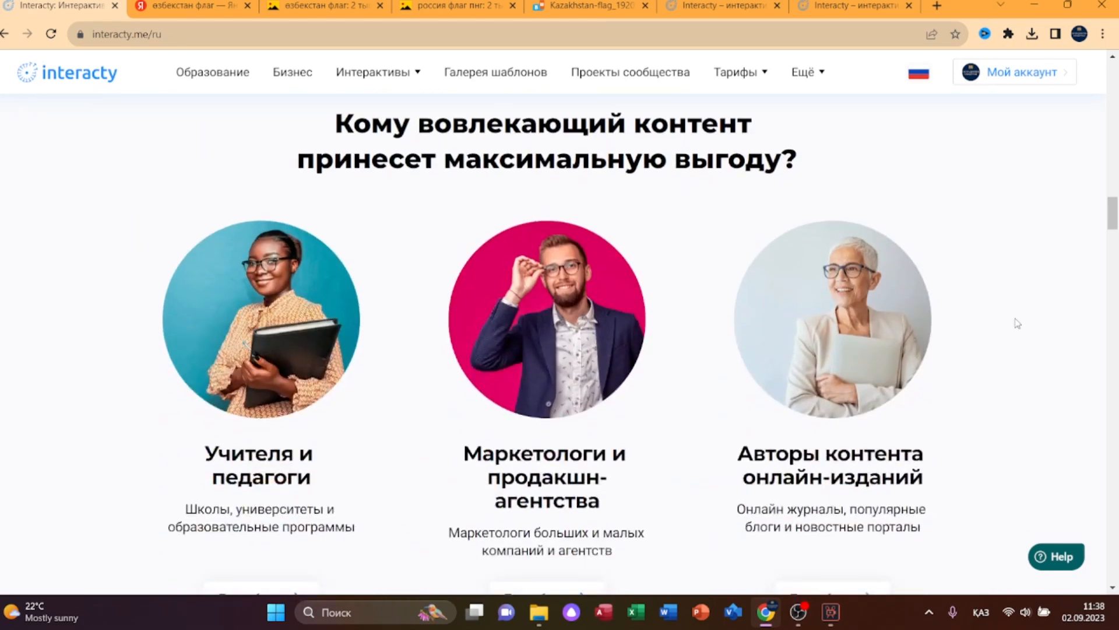
{"action": "scroll", "coordinate": [1017, 323], "scroll_direction": "down", "scroll_amount": 11}
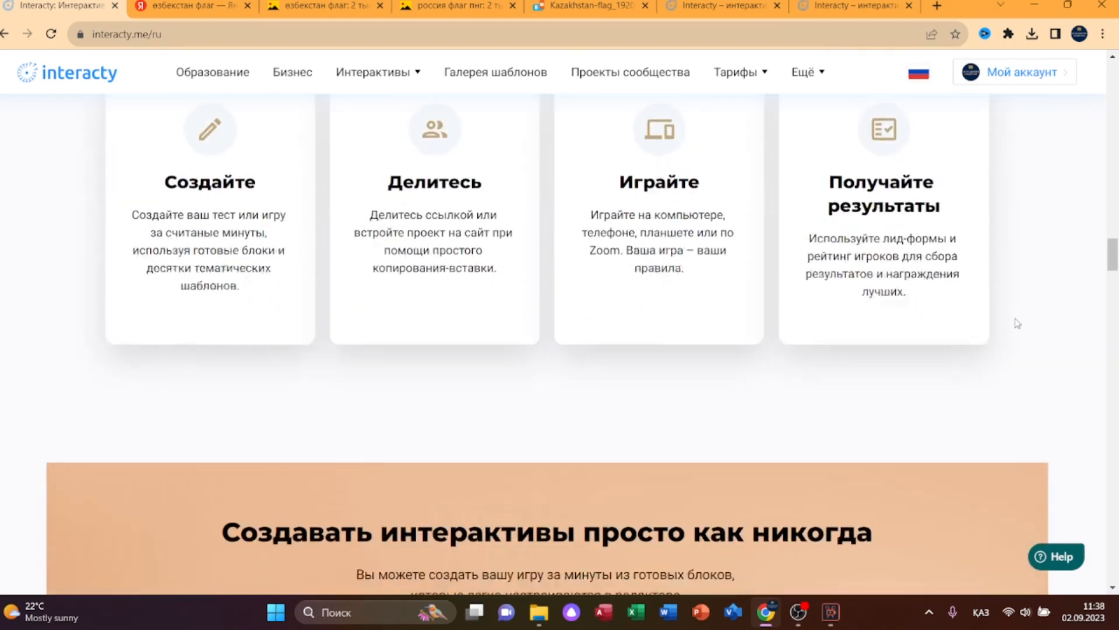
{"action": "scroll", "coordinate": [1017, 323], "scroll_direction": "down", "scroll_amount": 10}
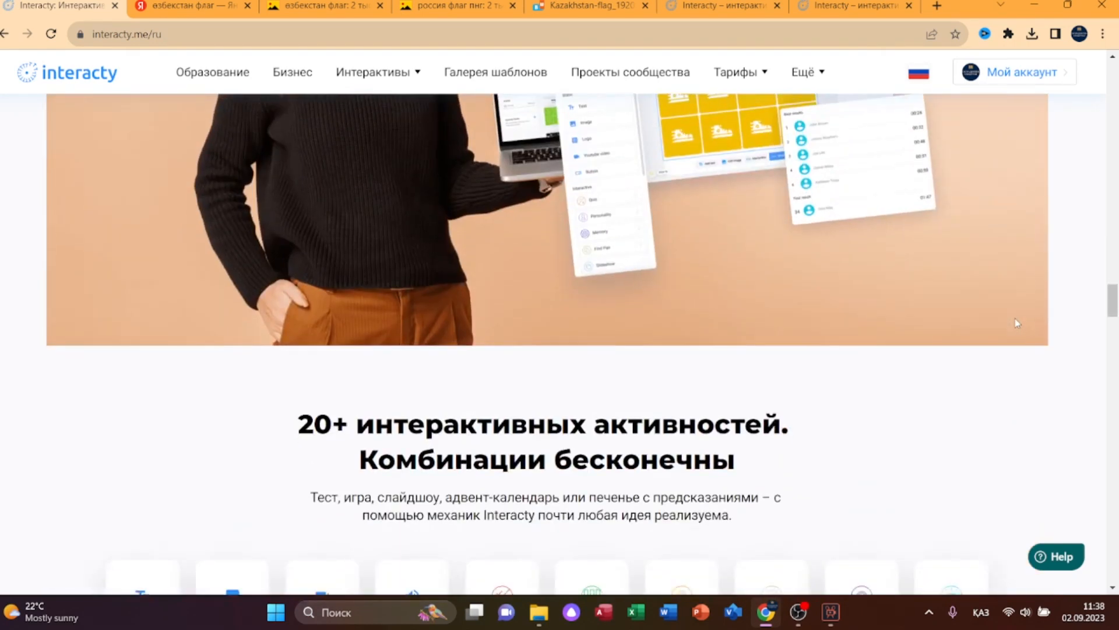
{"action": "scroll", "coordinate": [1018, 323], "scroll_direction": "down", "scroll_amount": 5}
{"action": "scroll", "coordinate": [1018, 323], "scroll_direction": "down", "scroll_amount": 3}
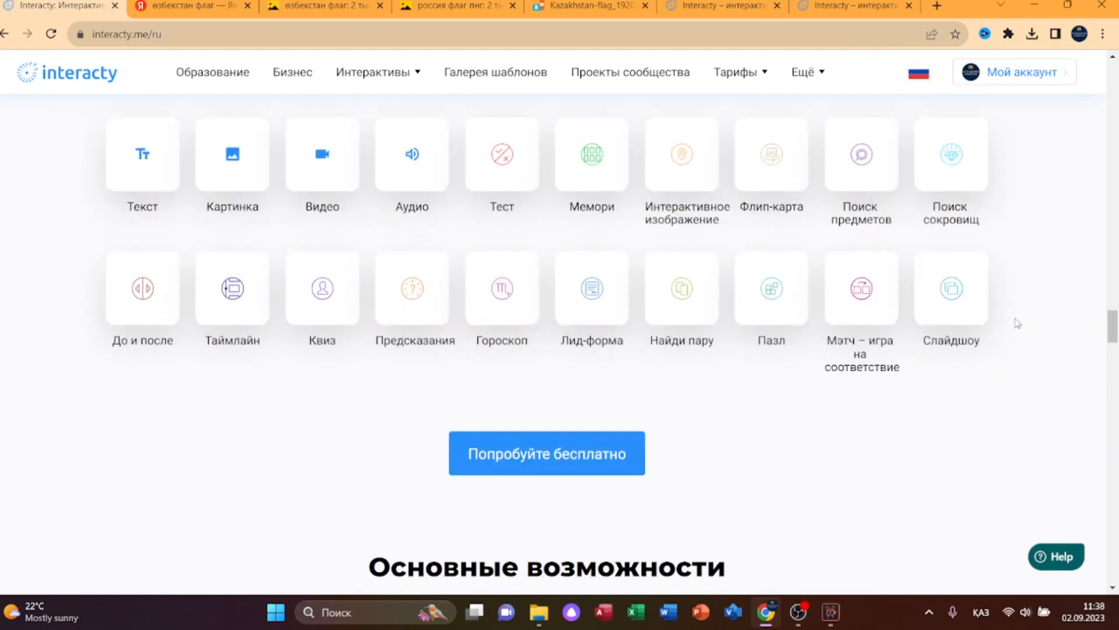